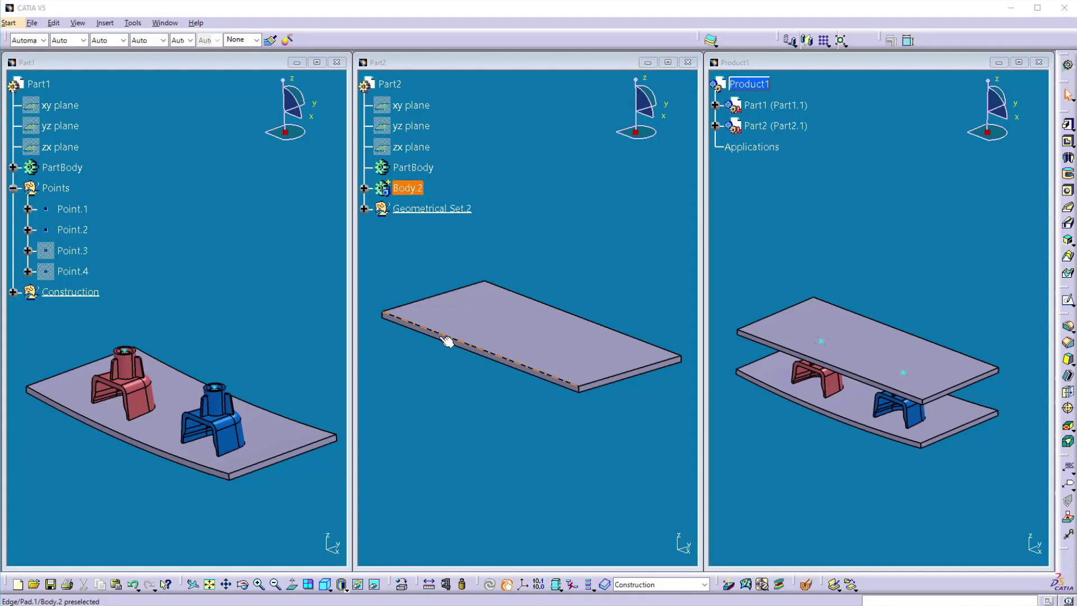
Copy Part1's Point.1 and paste it into Part2 using Paste Special, As Result With Link.
{"action": "left_click", "coordinate": [218, 339]}
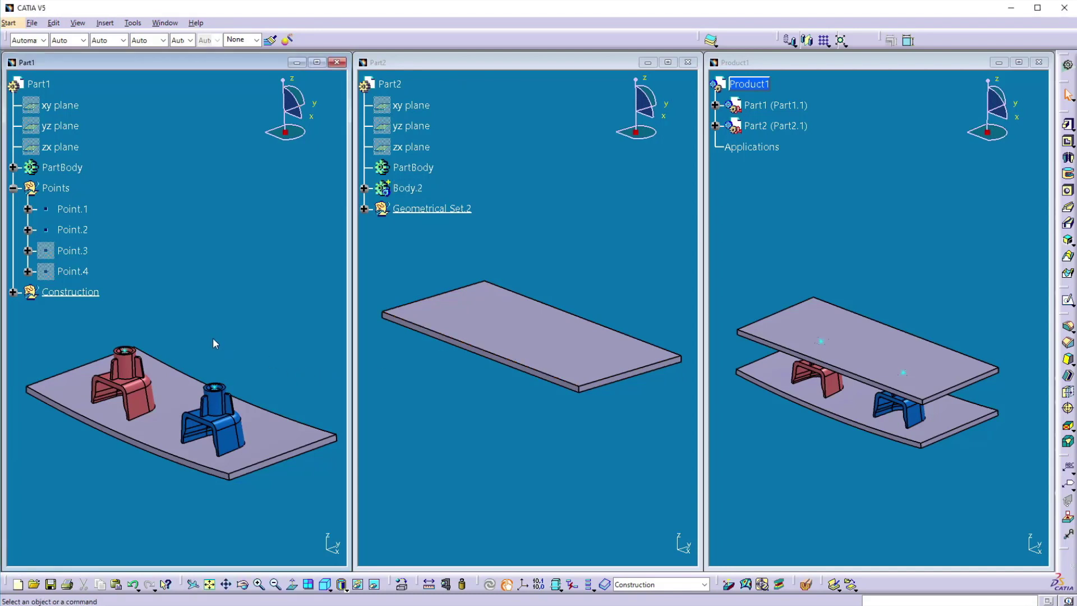
{"action": "right_click", "coordinate": [133, 356]}
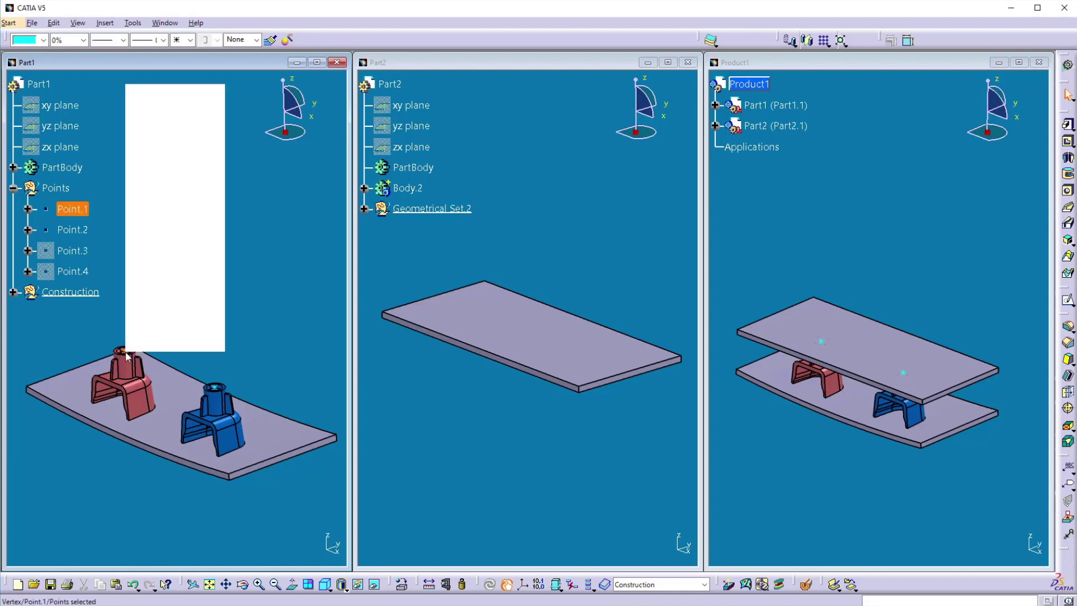
{"action": "left_click", "coordinate": [169, 215]}
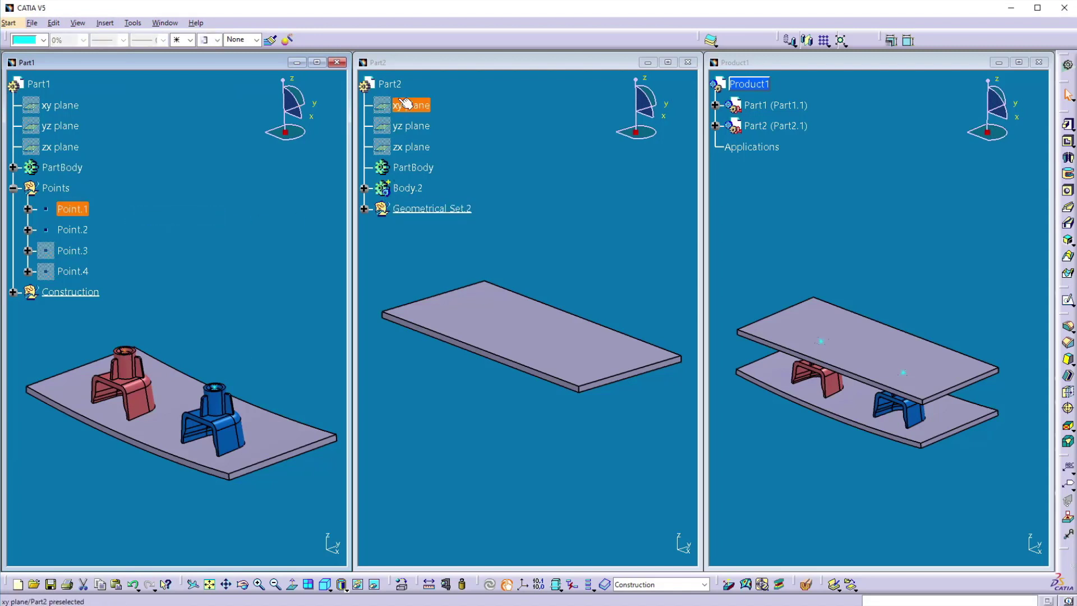
{"action": "left_click", "coordinate": [393, 85]}
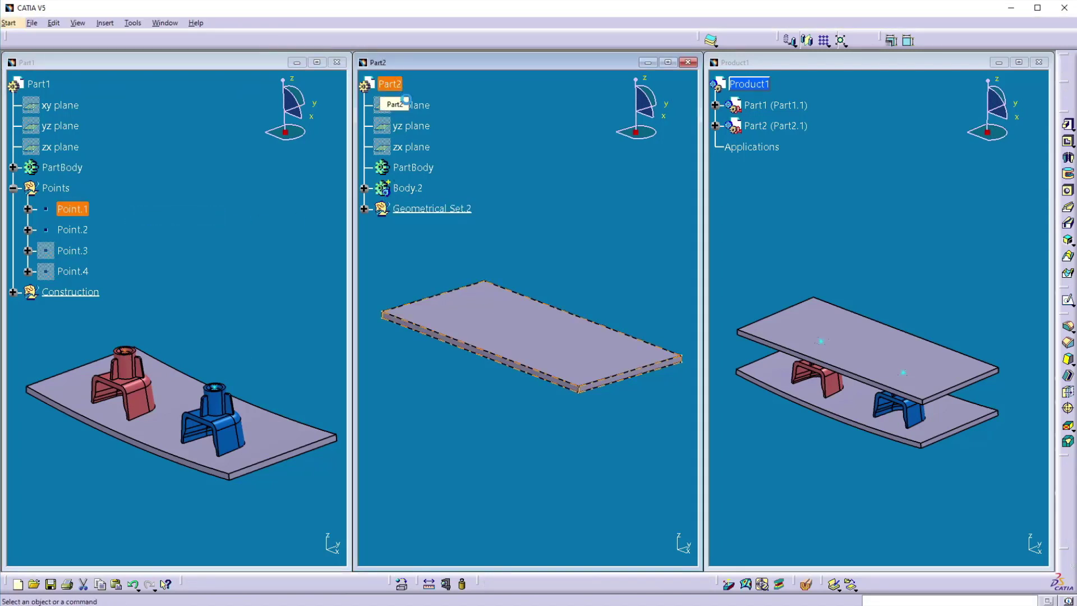
{"action": "right_click", "coordinate": [393, 84]}
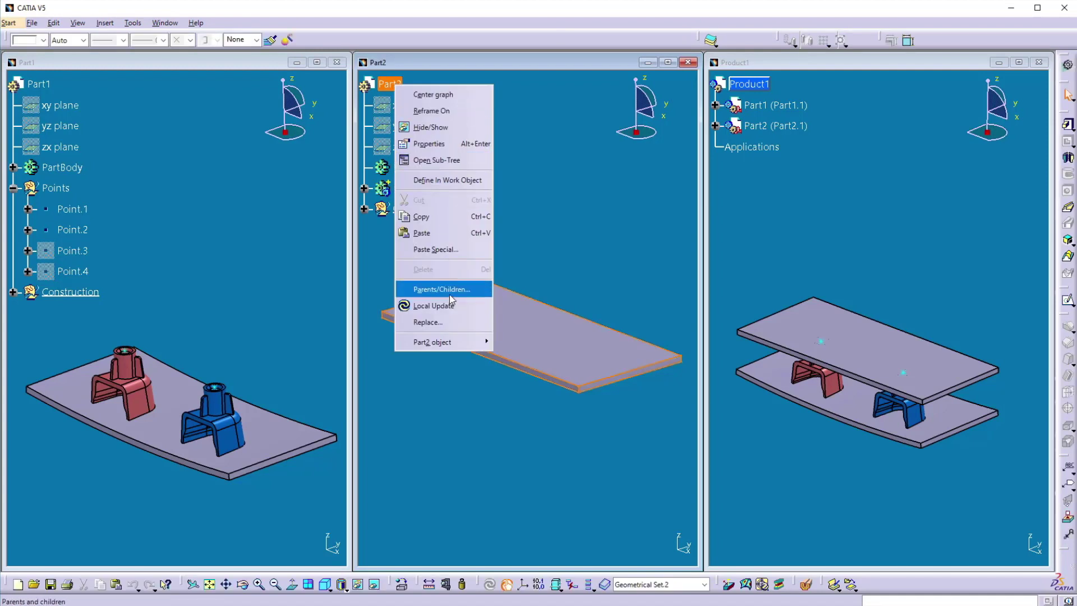
{"action": "left_click", "coordinate": [441, 248]}
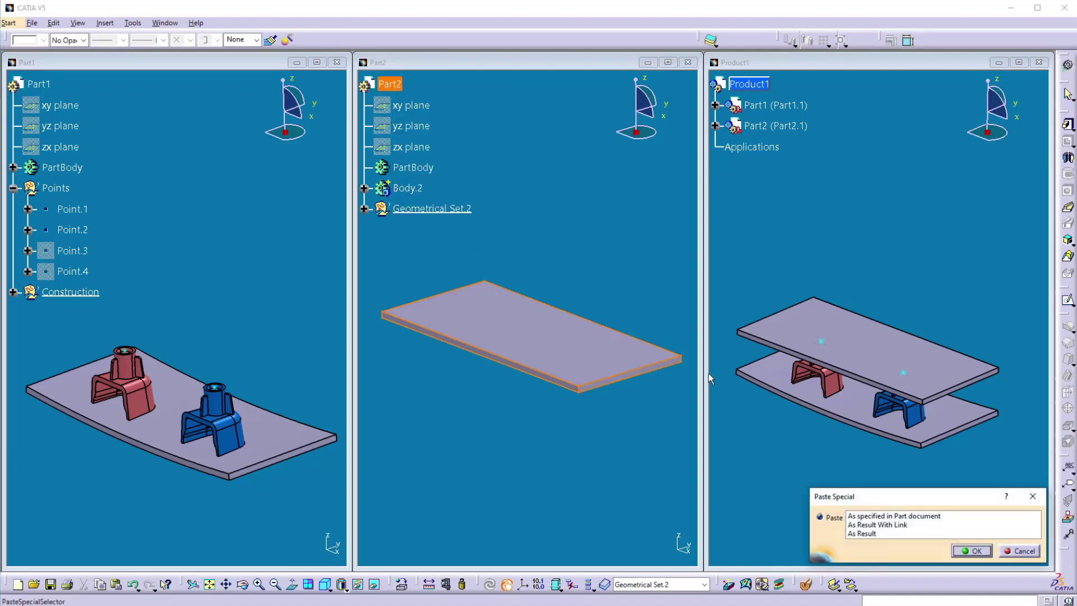
{"action": "left_click", "coordinate": [867, 526]}
{"action": "left_click", "coordinate": [971, 550]}
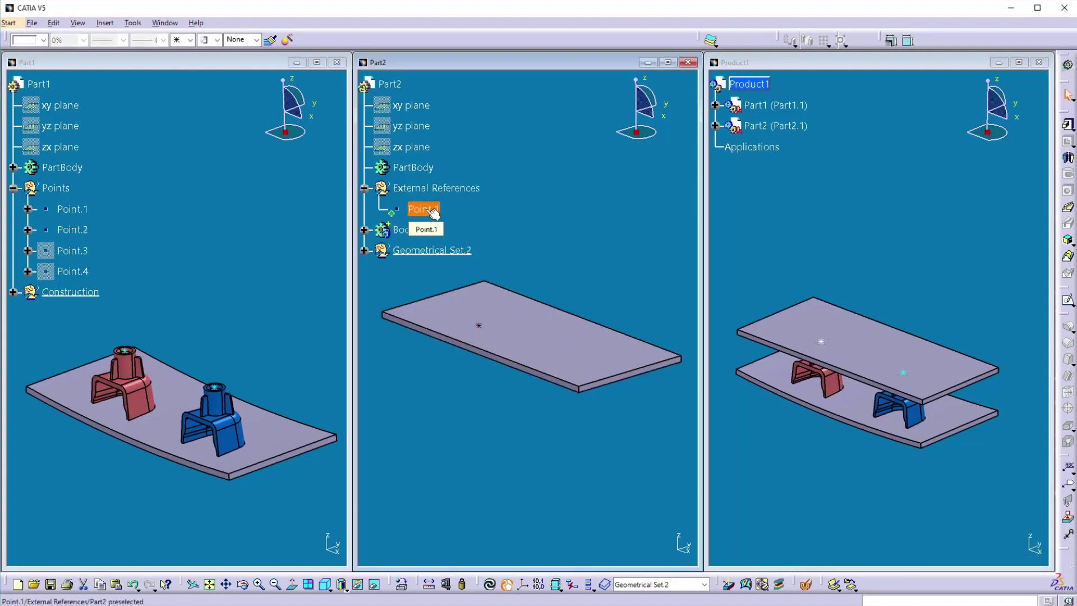
{"action": "left_click", "coordinate": [464, 212]}
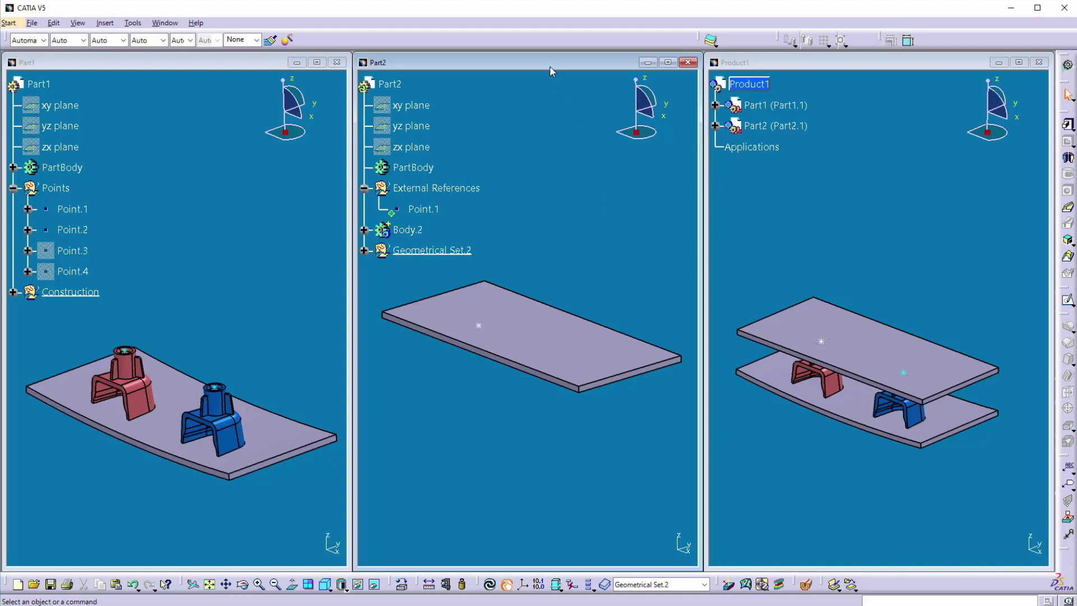
Define Body.2 as Part2's in-work object and select the linked Point.1.
{"action": "right_click", "coordinate": [406, 228]}
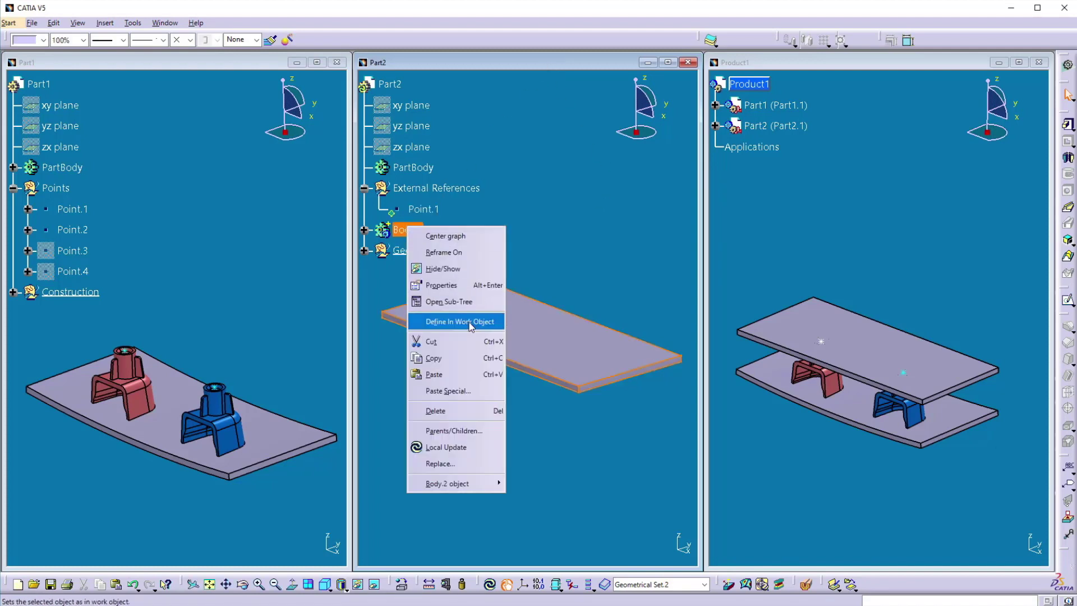
{"action": "left_click", "coordinate": [452, 317]}
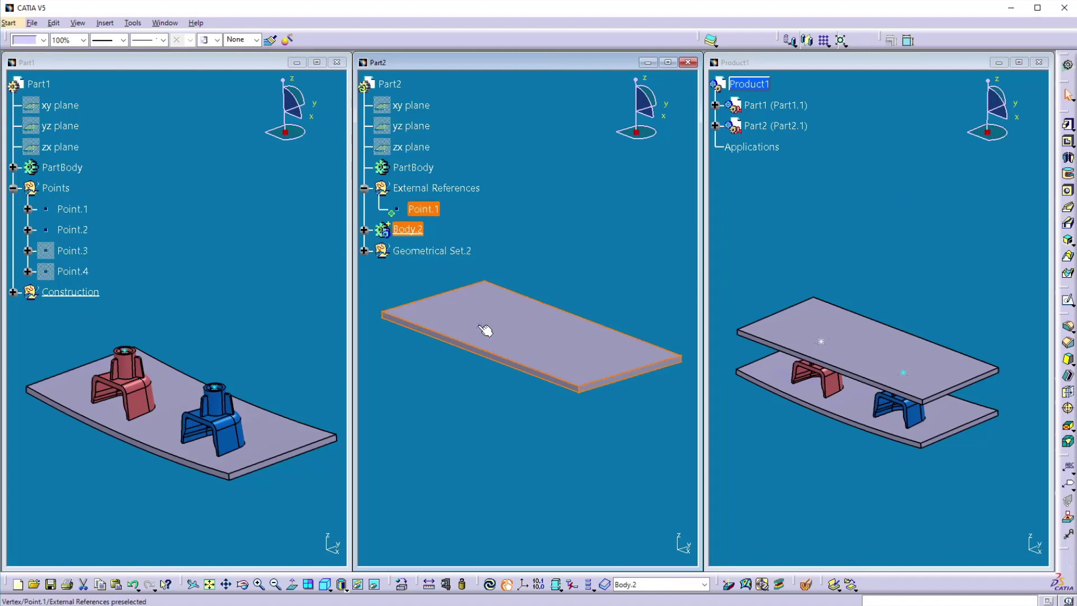
{"action": "left_click", "coordinate": [478, 325]}
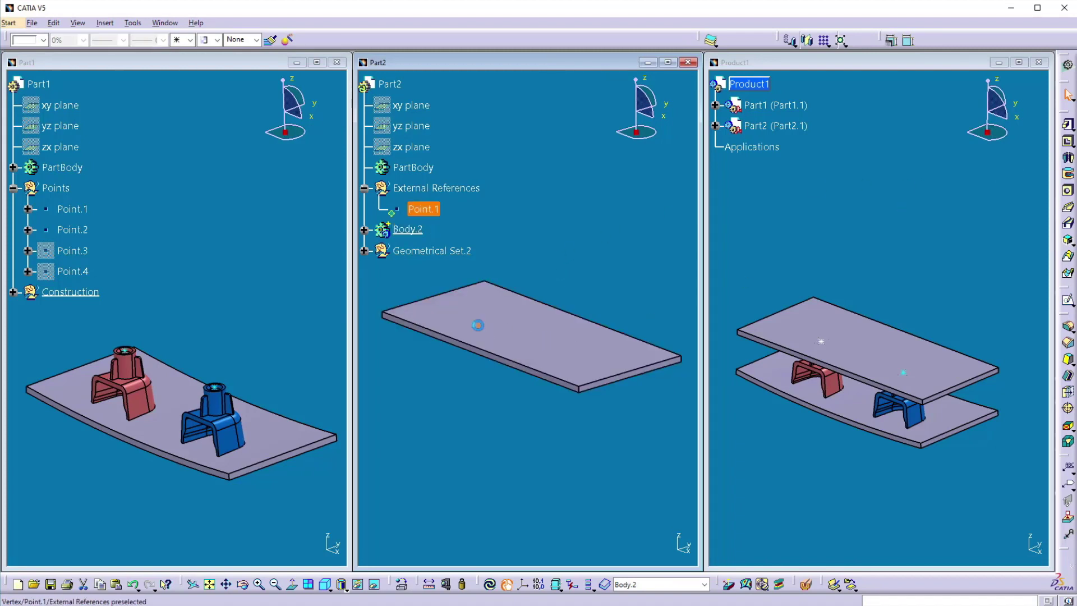
Drill an 8.5mm-diameter hole in the Part2 plate face at the linked Point.1.
{"action": "left_click", "coordinate": [1067, 191]}
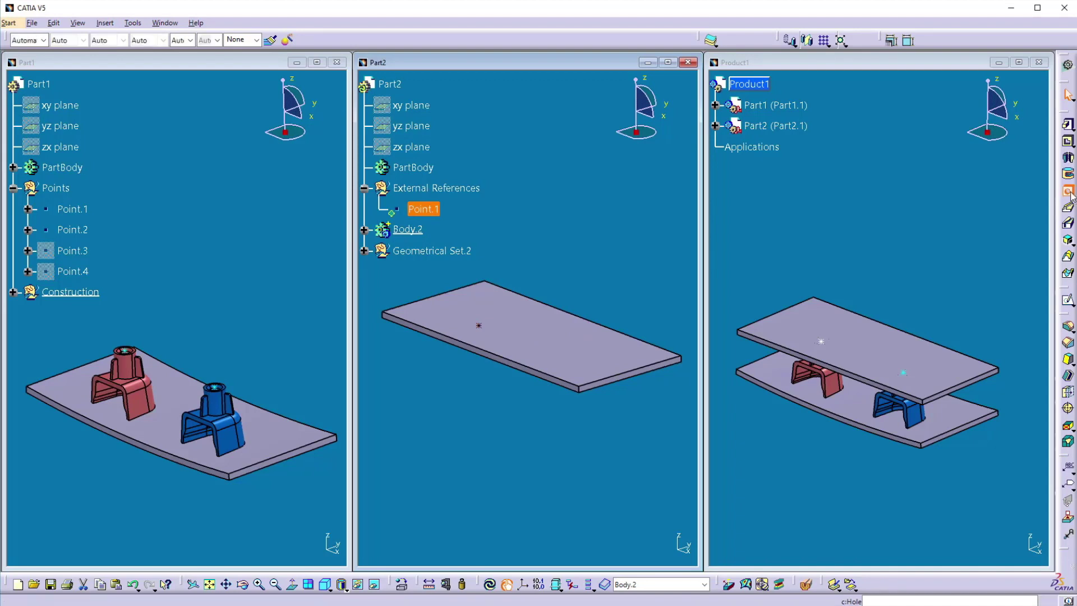
{"action": "left_click", "coordinate": [554, 342]}
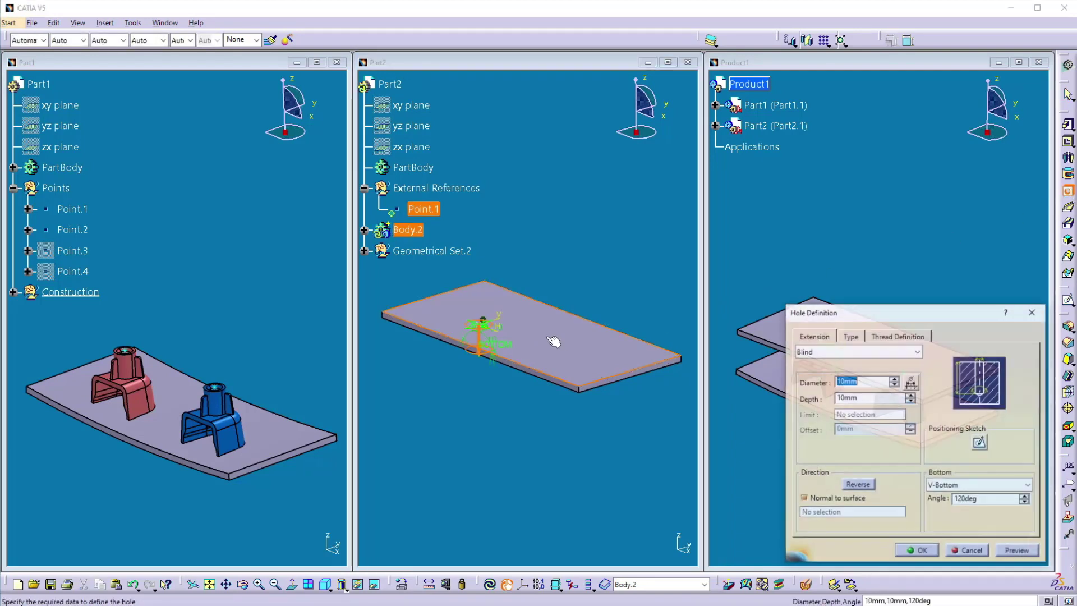
{"action": "type", "text": "8."}
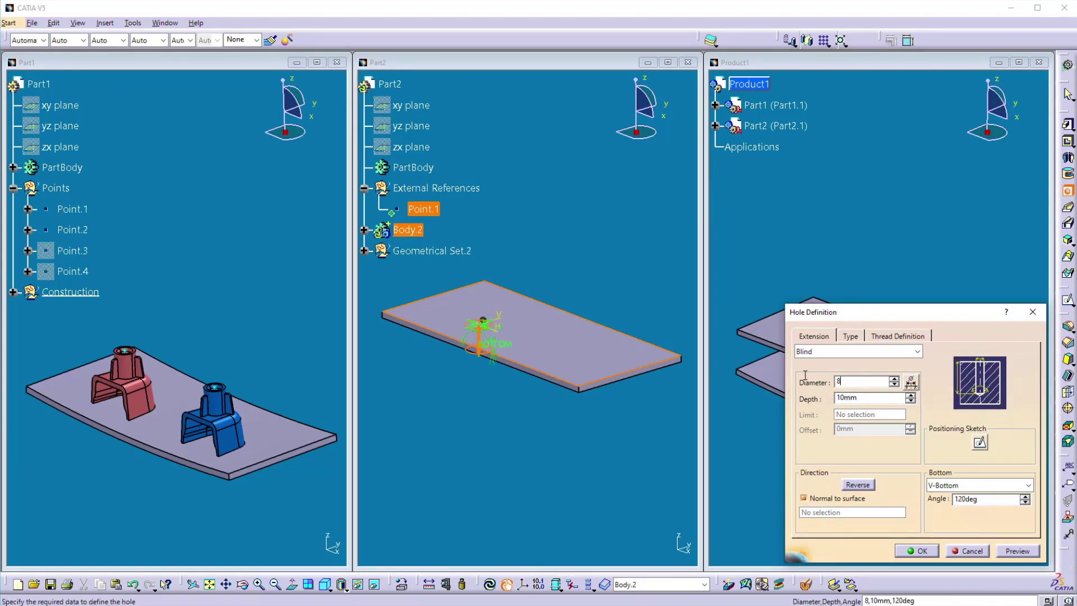
{"action": "type", "text": "5"}
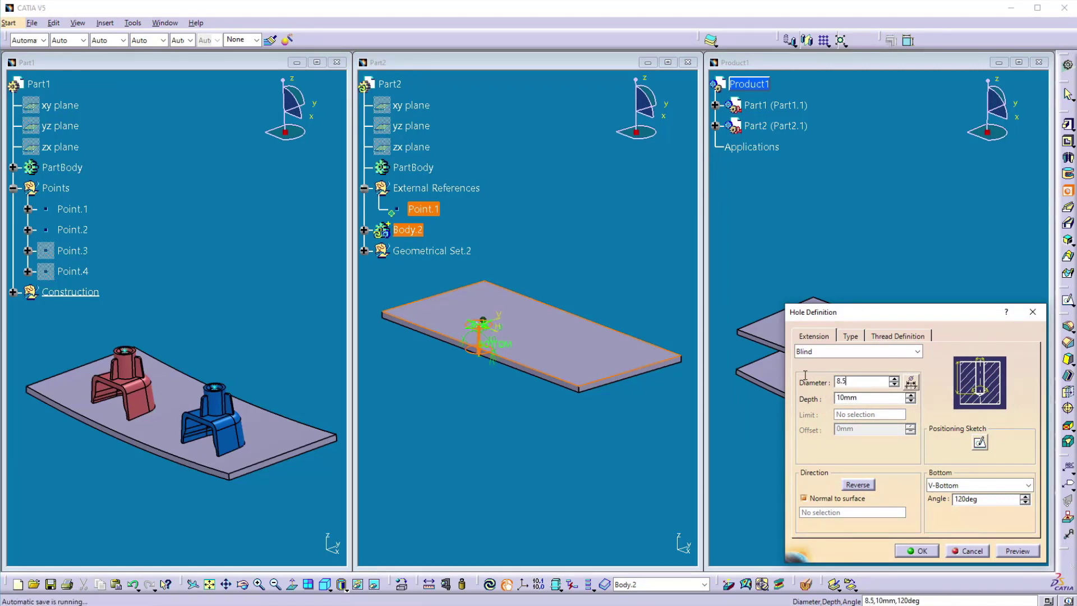
{"action": "left_click", "coordinate": [917, 550]}
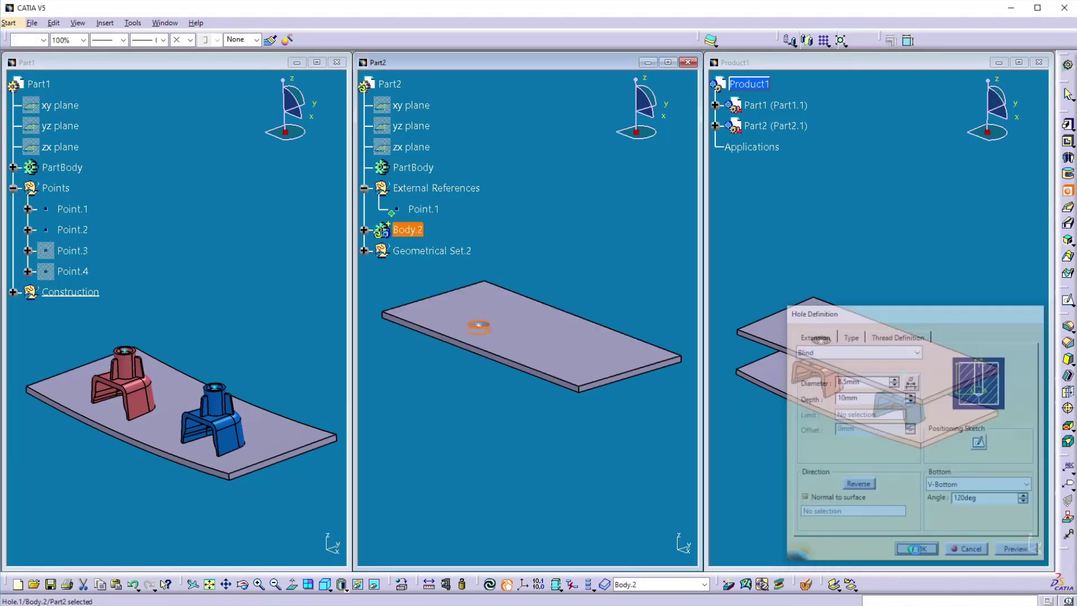
{"action": "left_click", "coordinate": [554, 502]}
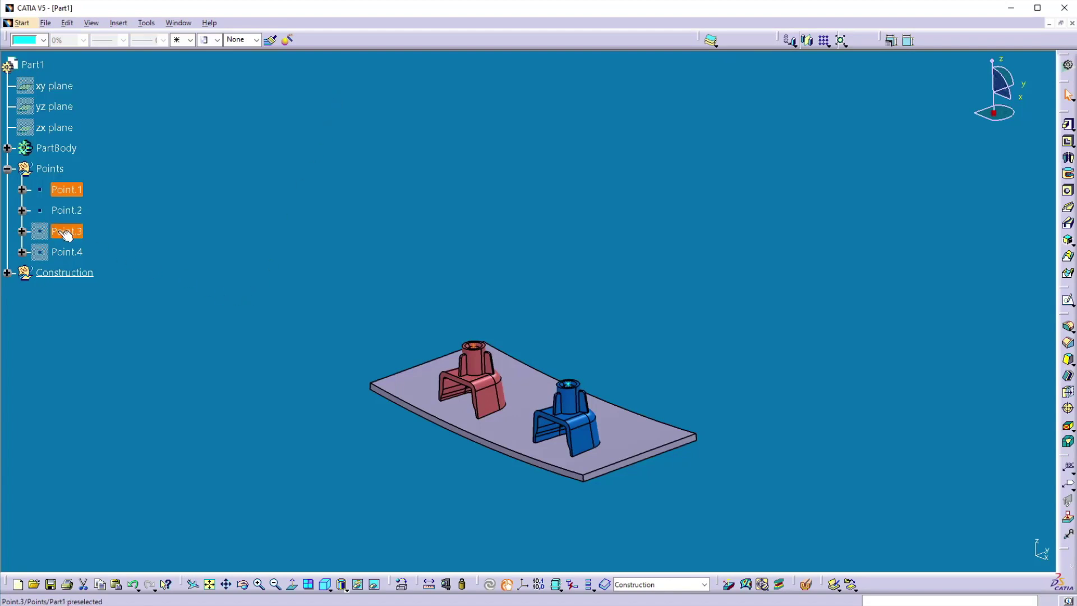
Start a Tools > Publication for Part1 and pick Point.2 to publish.
{"action": "left_click", "coordinate": [64, 211]}
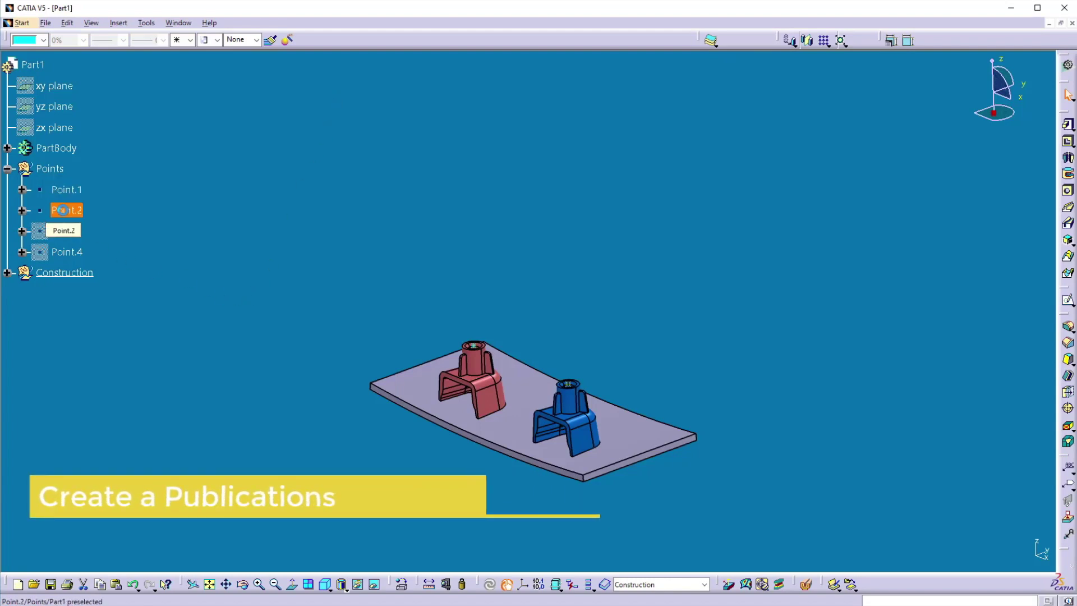
{"action": "left_click", "coordinate": [104, 214]}
{"action": "left_click", "coordinate": [148, 23]}
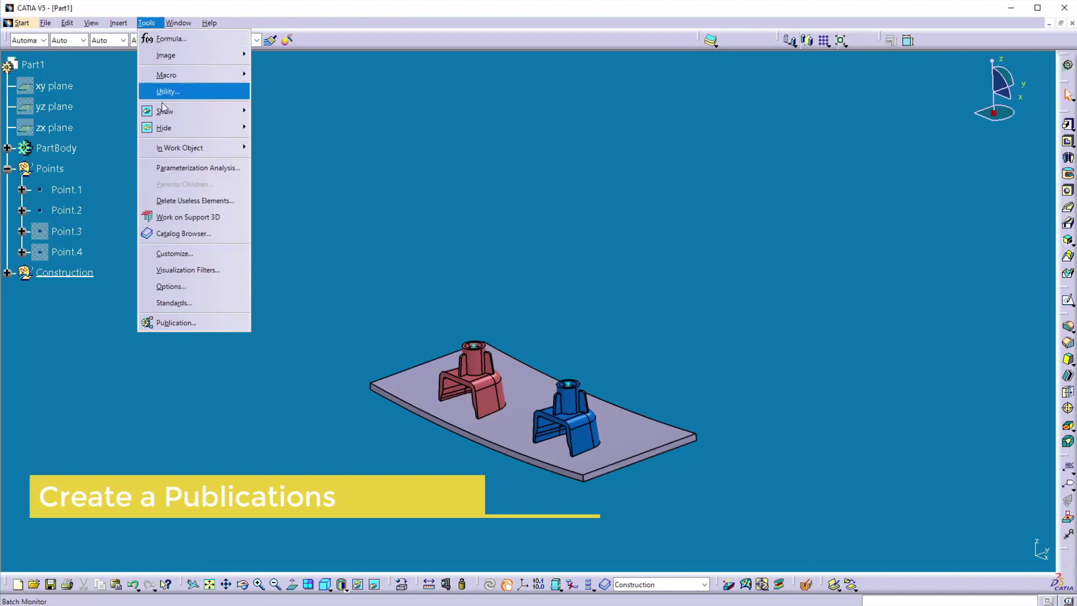
{"action": "left_click", "coordinate": [169, 324]}
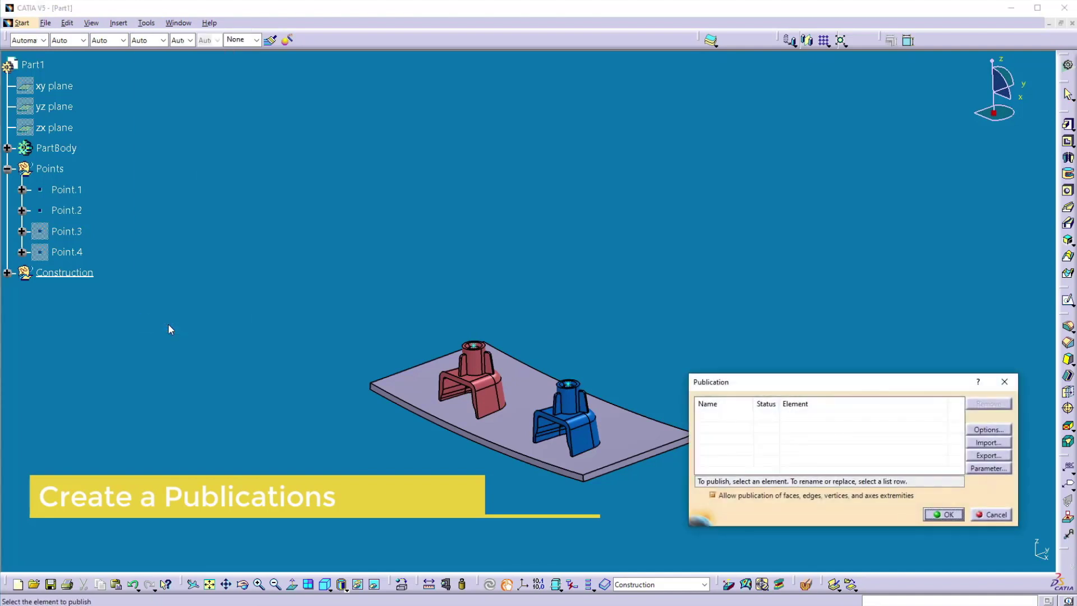
{"action": "left_click", "coordinate": [66, 211]}
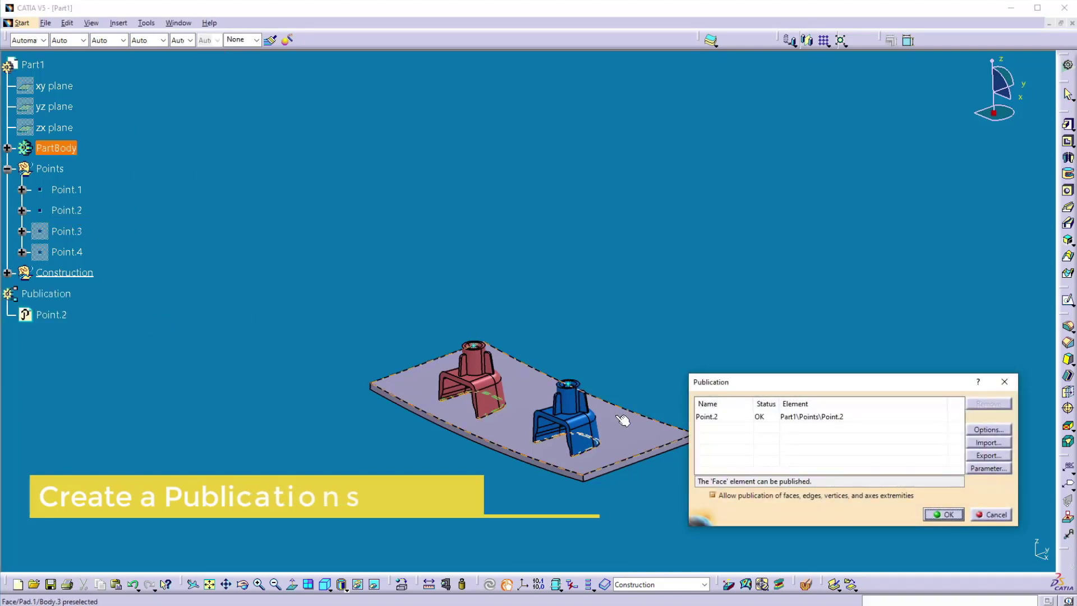
Rename the Point.2 publication to ATT_POINT1, accept the rename and confirm.
{"action": "left_click", "coordinate": [712, 416]}
{"action": "left_click", "coordinate": [715, 416]}
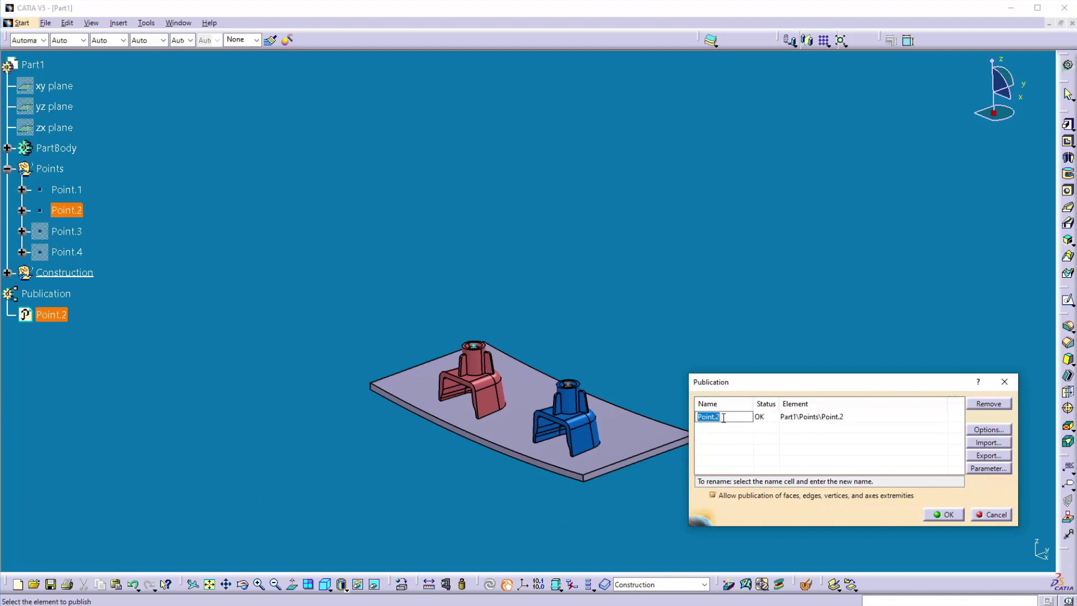
{"action": "left_click_drag", "start_coordinate": [720, 417], "coordinate": [680, 415]}
{"action": "type", "text": "ATT_"}
{"action": "type", "text": " POINT"}
{"action": "type", "text": "1"}
{"action": "key", "text": "BackSpace"}
{"action": "type", "text": "_"}
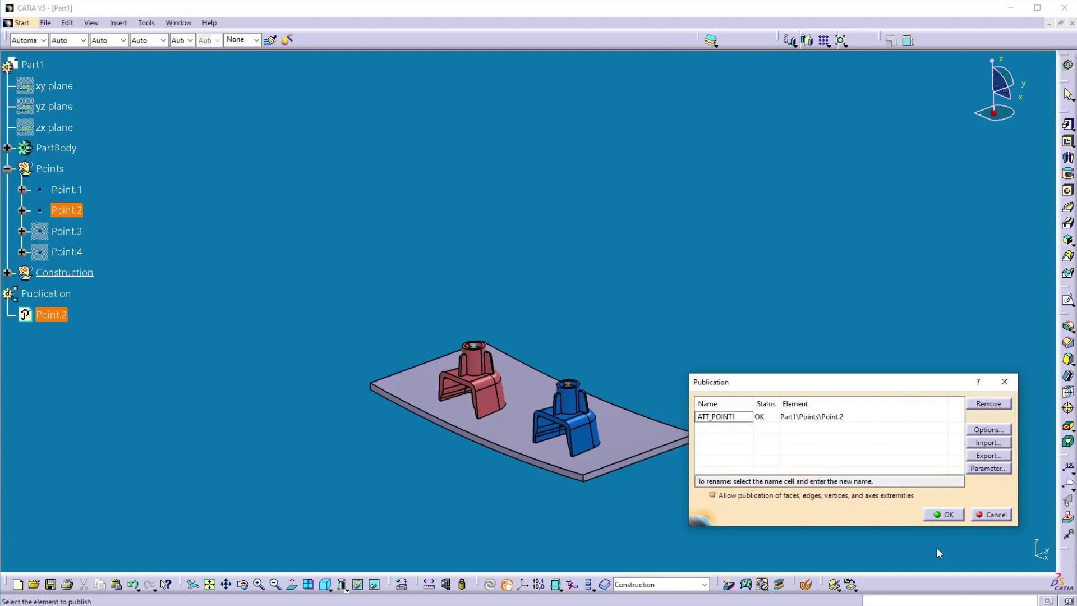
{"action": "left_click", "coordinate": [938, 515]}
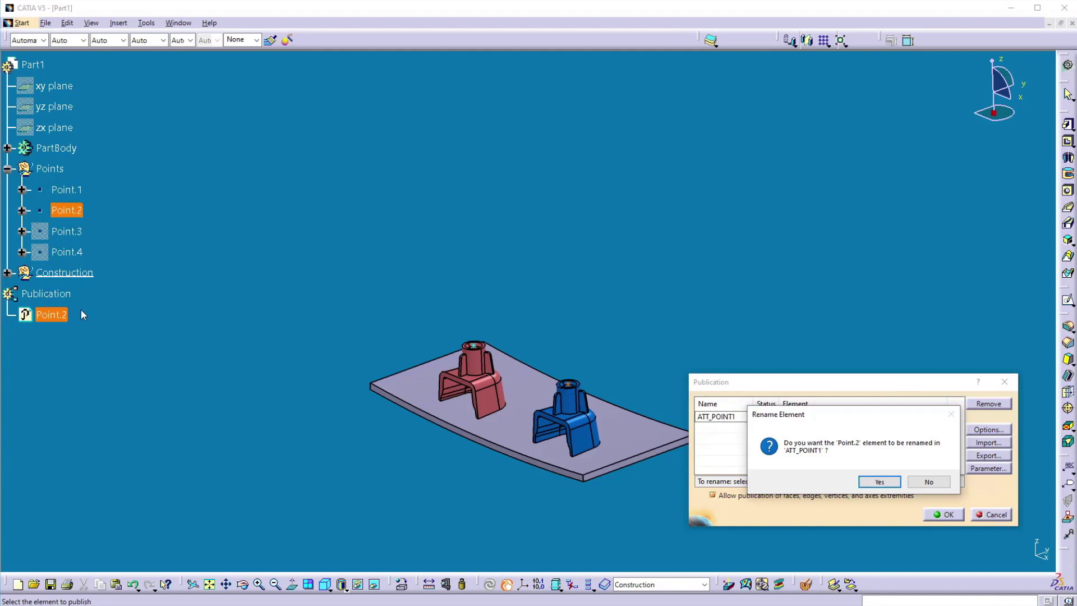
{"action": "left_click", "coordinate": [878, 482]}
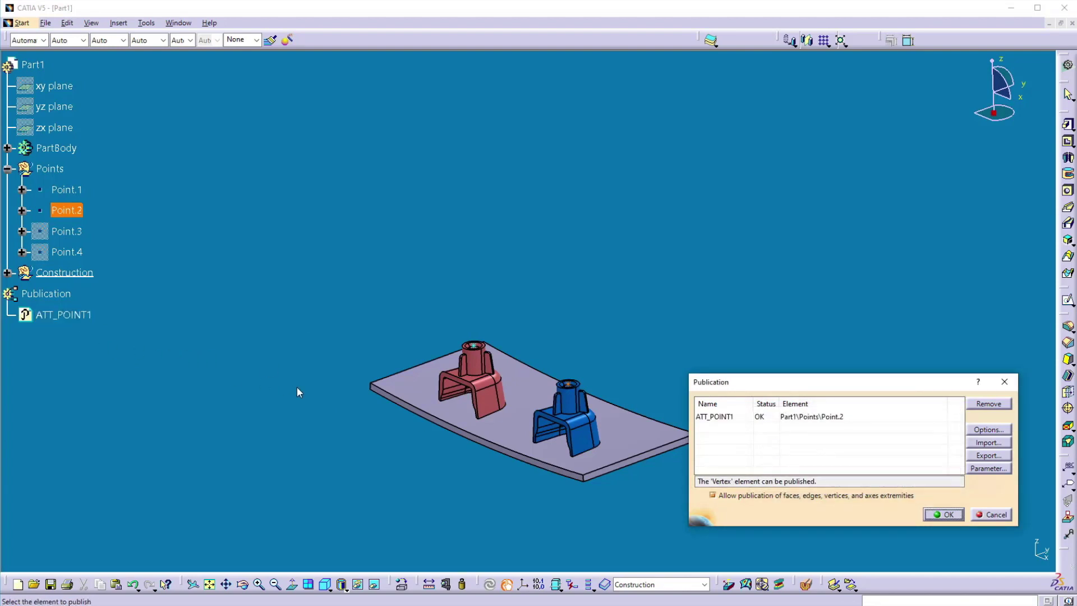
{"action": "left_click", "coordinate": [940, 514]}
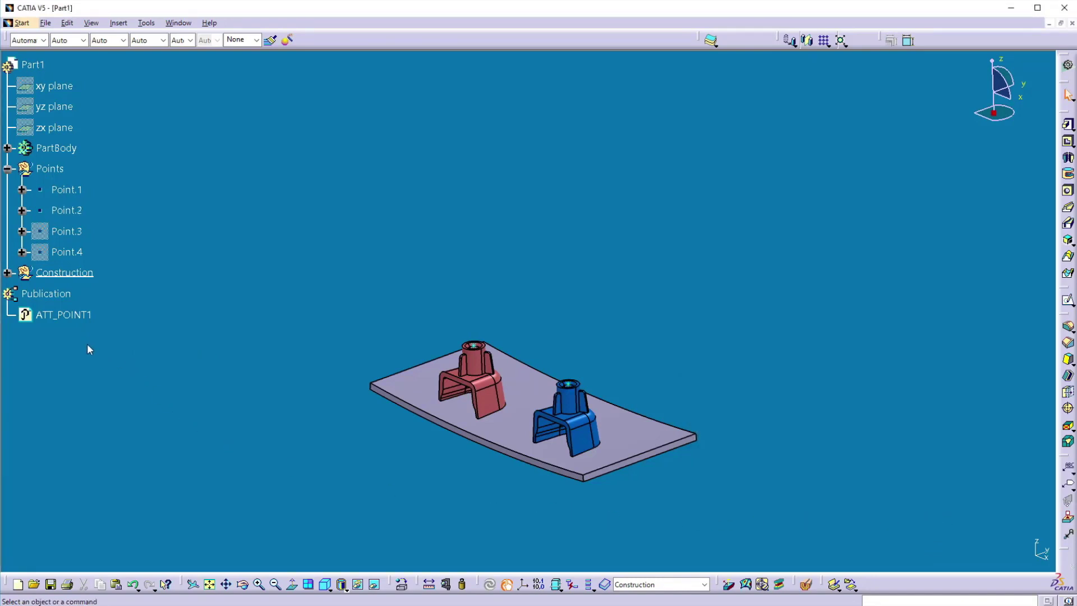
Tile the three windows vertically and copy Part1's published ATT_POINT1.
{"action": "left_click", "coordinate": [178, 22]}
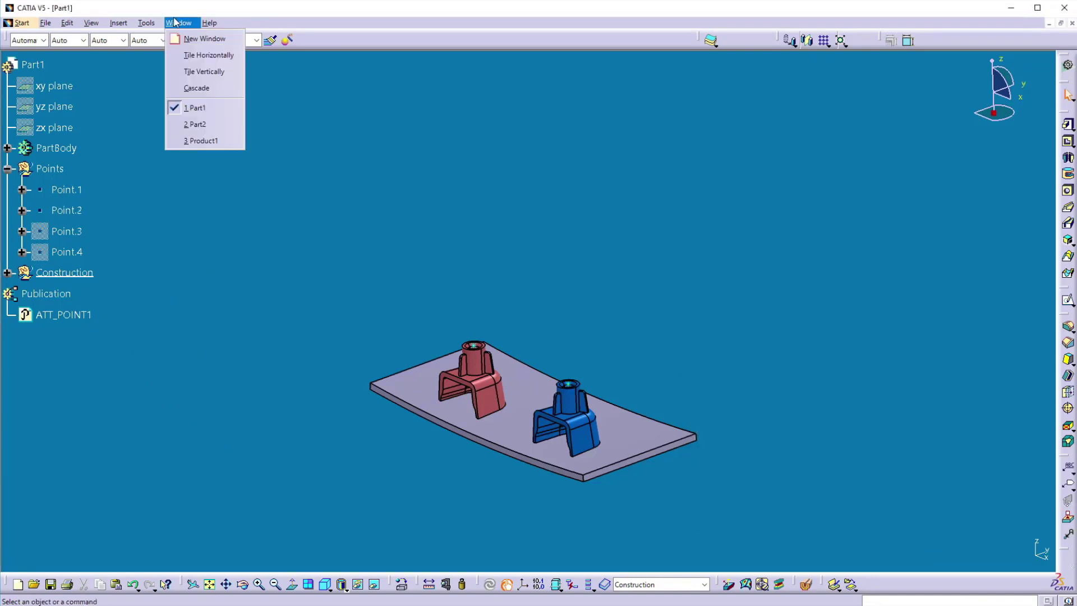
{"action": "left_click", "coordinate": [202, 71]}
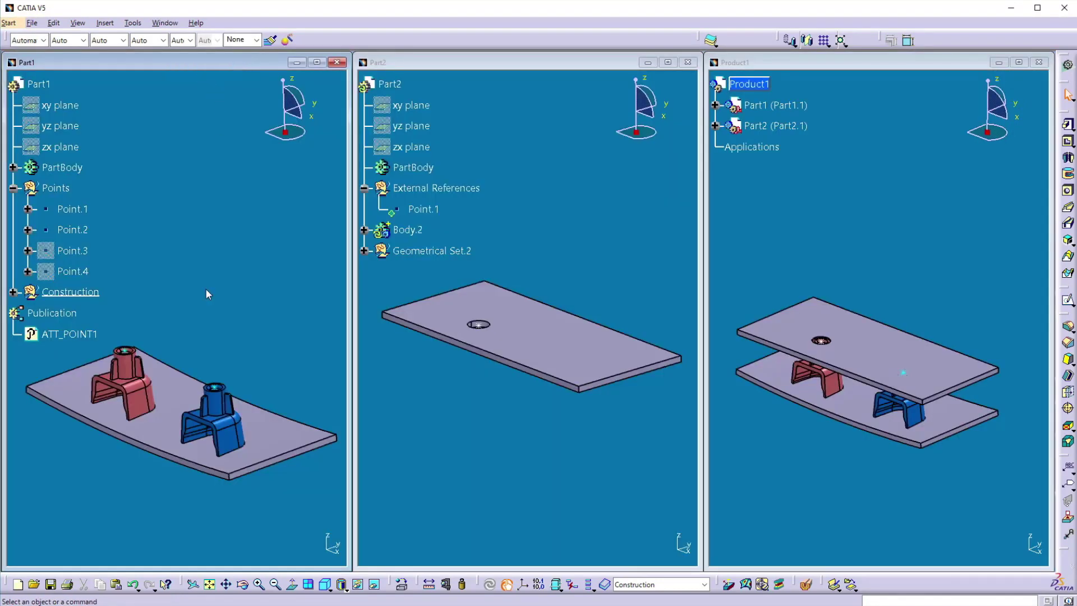
{"action": "right_click", "coordinate": [45, 334]}
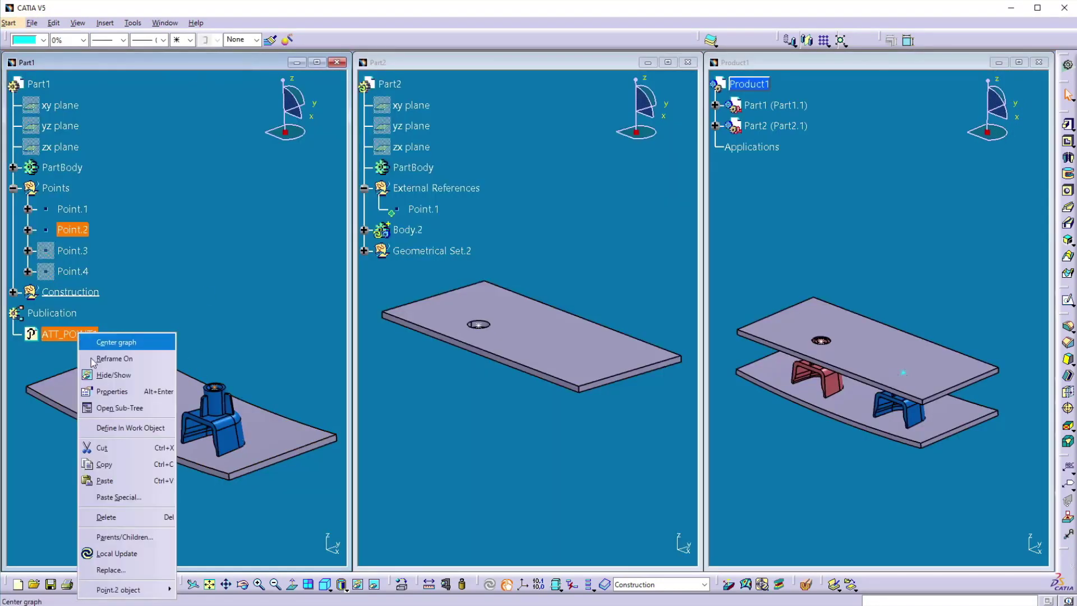
{"action": "left_click", "coordinate": [115, 468]}
Paste ATT_POINT1 into Part2 as a result with link, then select it.
{"action": "right_click", "coordinate": [395, 84]}
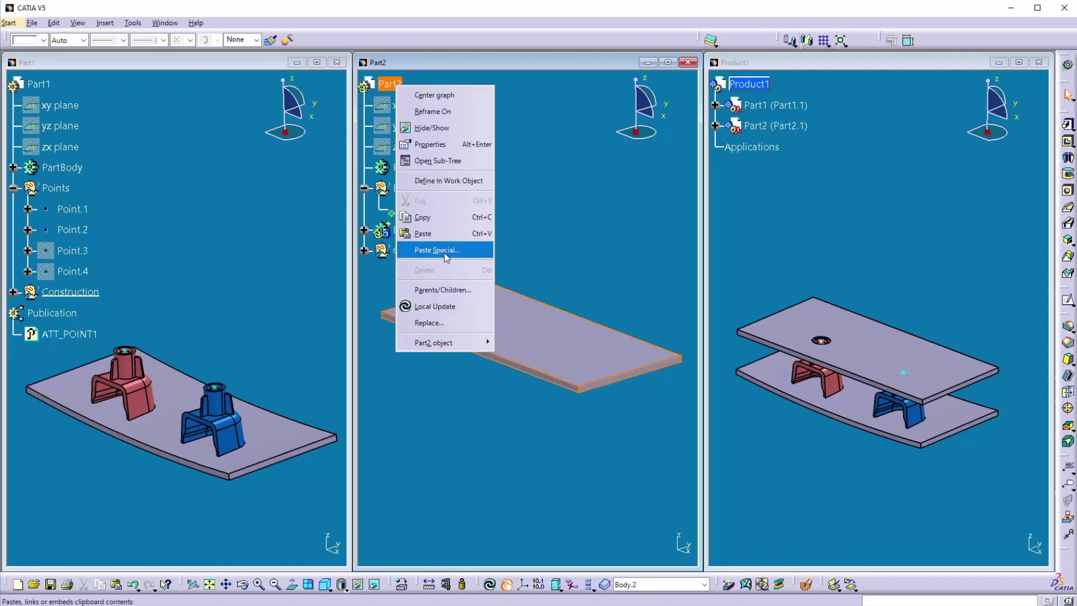
{"action": "left_click", "coordinate": [441, 249]}
{"action": "left_click", "coordinate": [892, 526]}
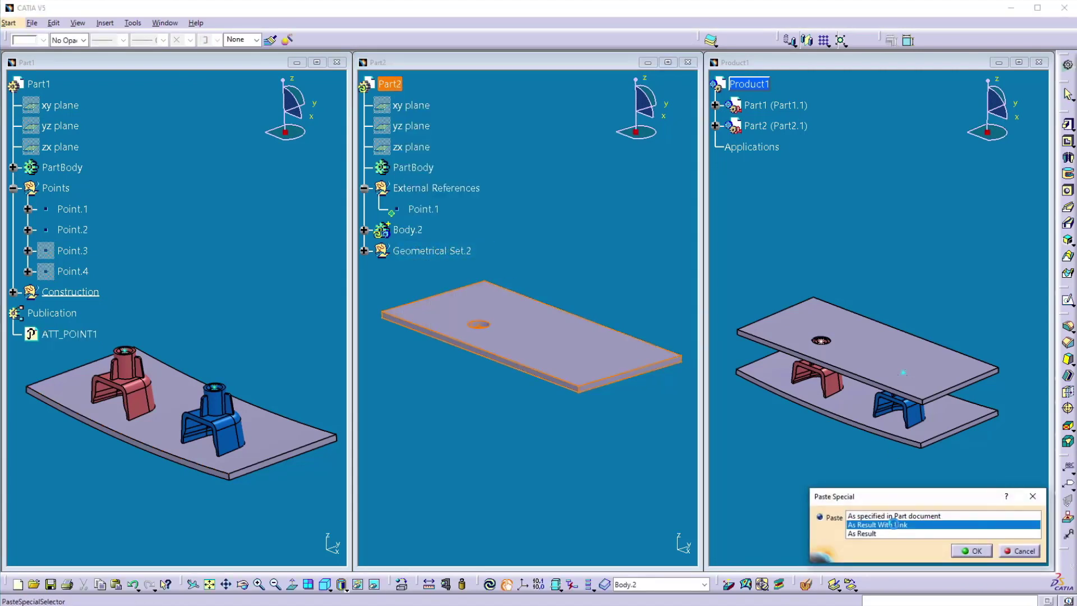
{"action": "left_click", "coordinate": [980, 552]}
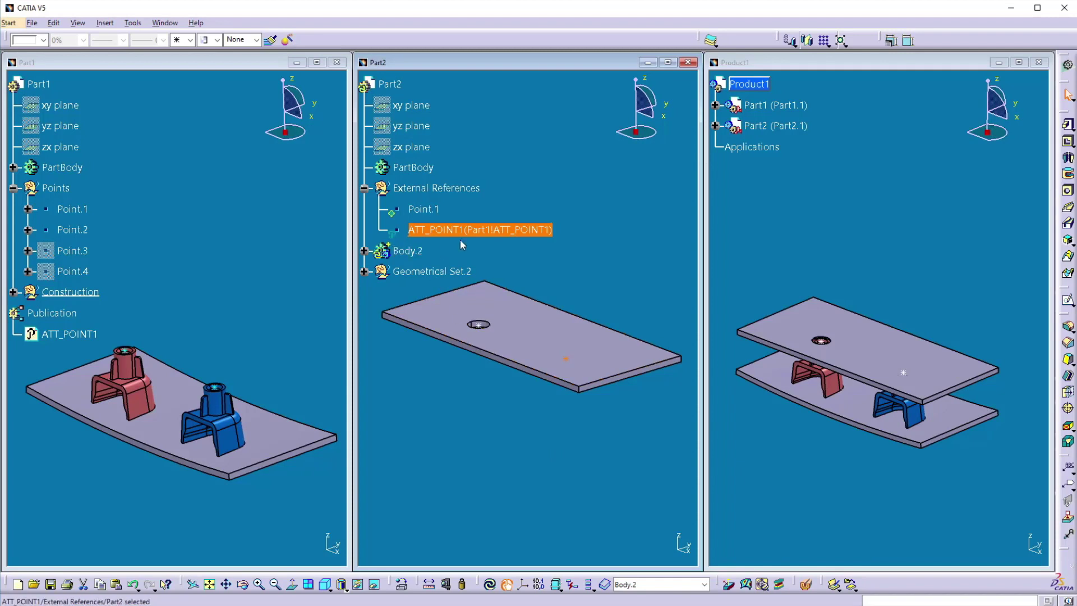
{"action": "left_click", "coordinate": [460, 242]}
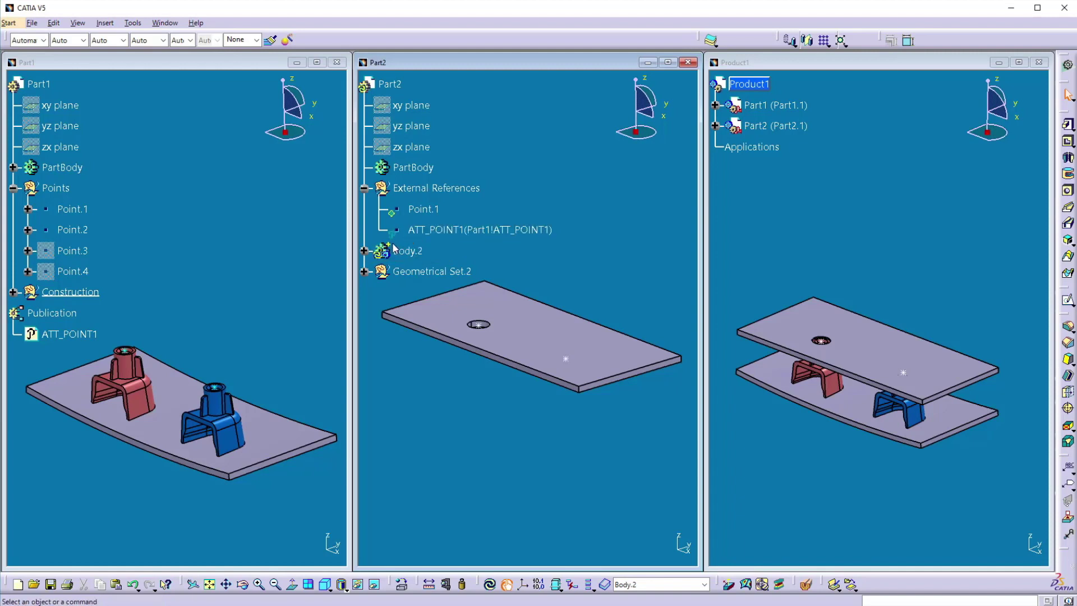
{"action": "left_click", "coordinate": [567, 359]}
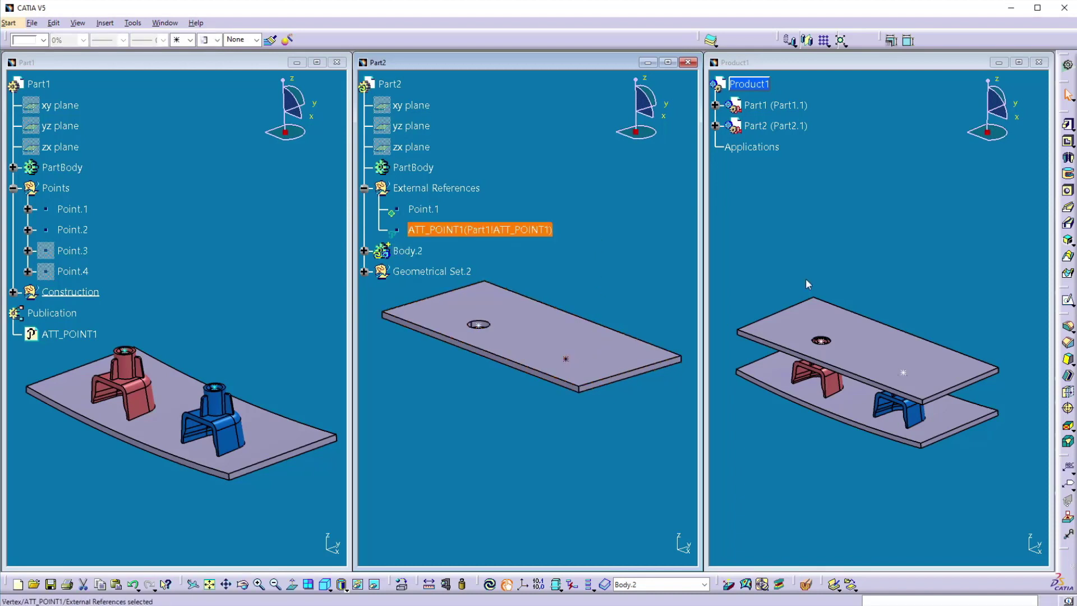
Drill a second hole on the Part2 plate's top face at ATT_POINT1.
{"action": "left_click", "coordinate": [1067, 191]}
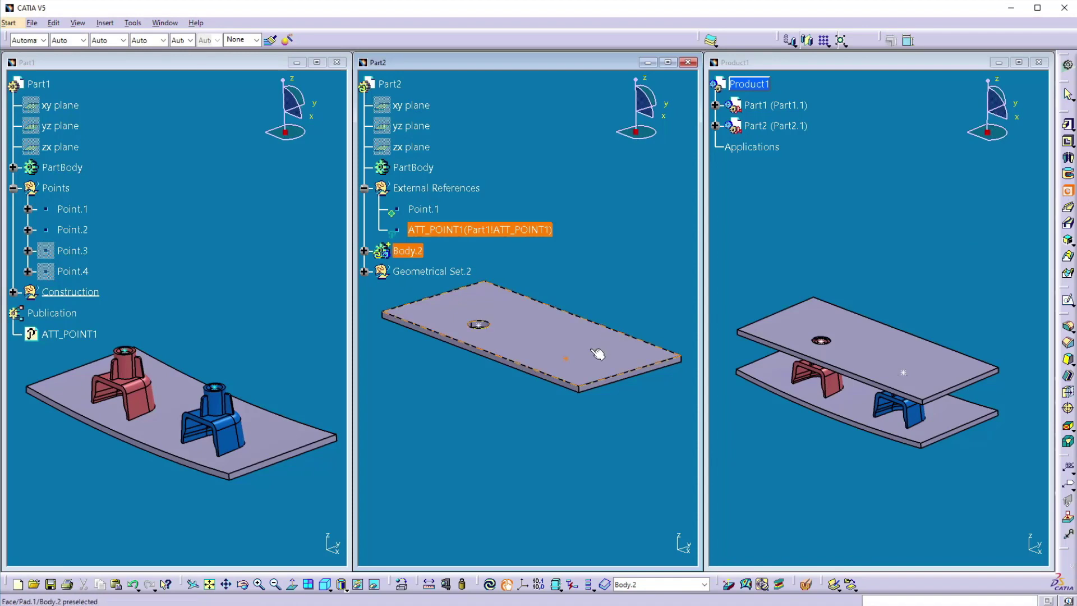
{"action": "left_click", "coordinate": [638, 377]}
{"action": "left_click", "coordinate": [917, 553]}
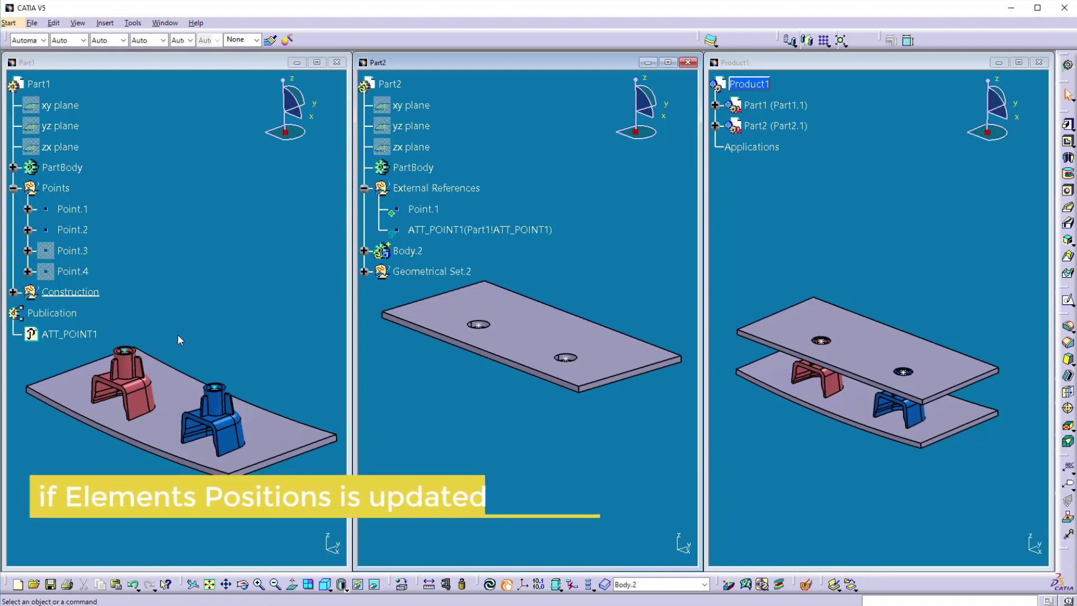
Change the Y coordinate of Part1's Point.1 and Point.2 to -10mm.
{"action": "left_click", "coordinate": [130, 354]}
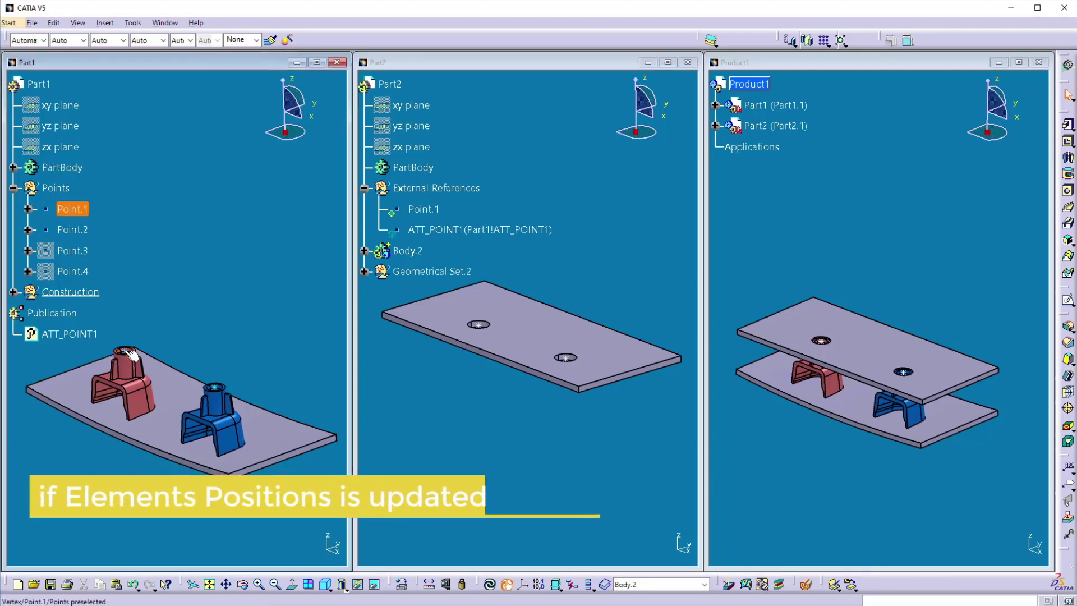
{"action": "double_click", "coordinate": [130, 354]}
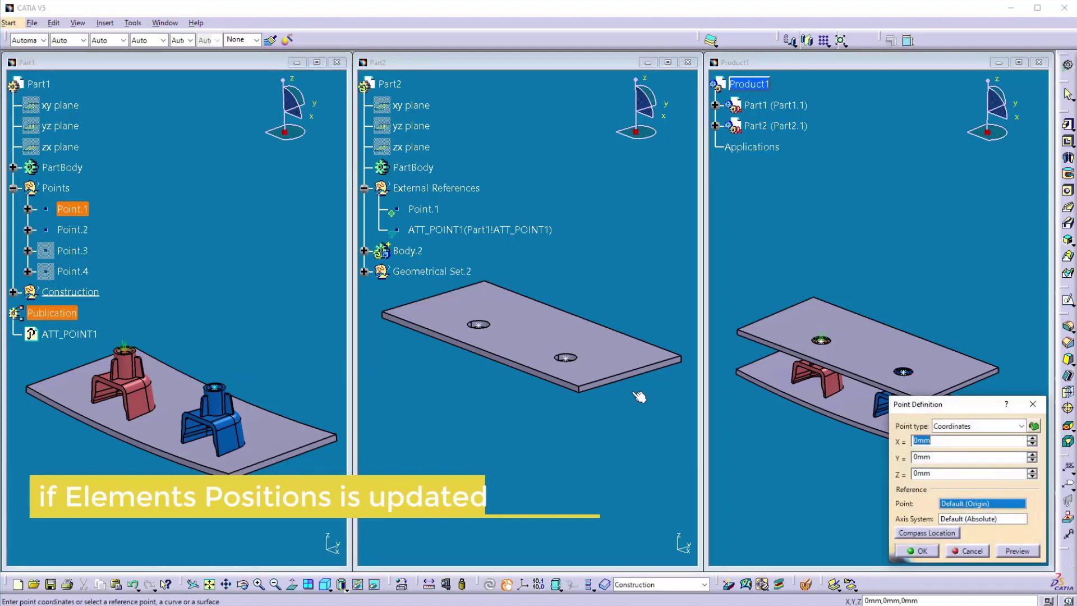
{"action": "key", "text": "Tab"}
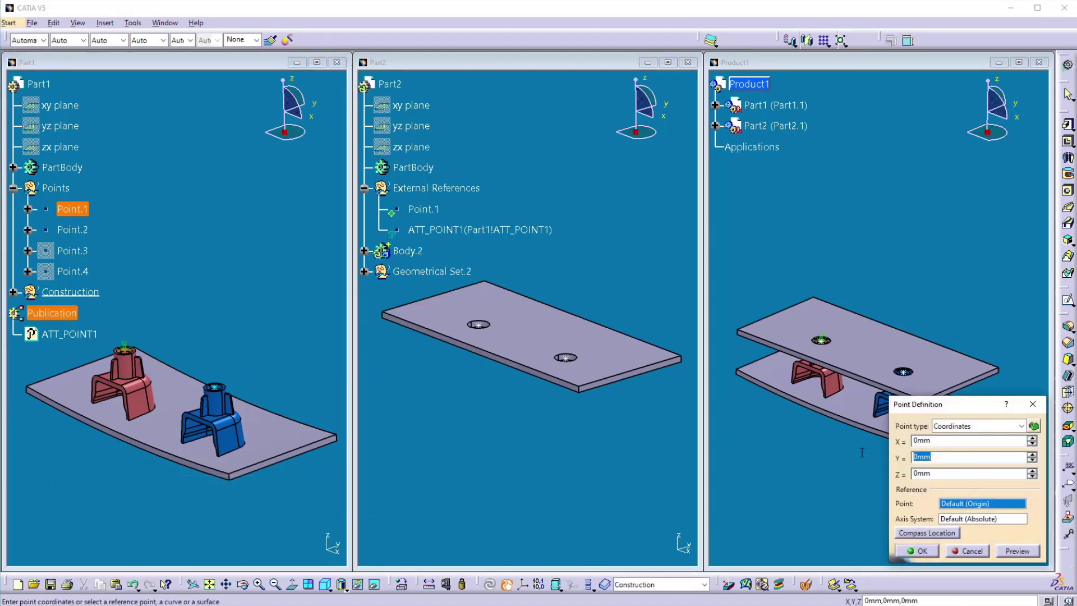
{"action": "type", "text": "-10"}
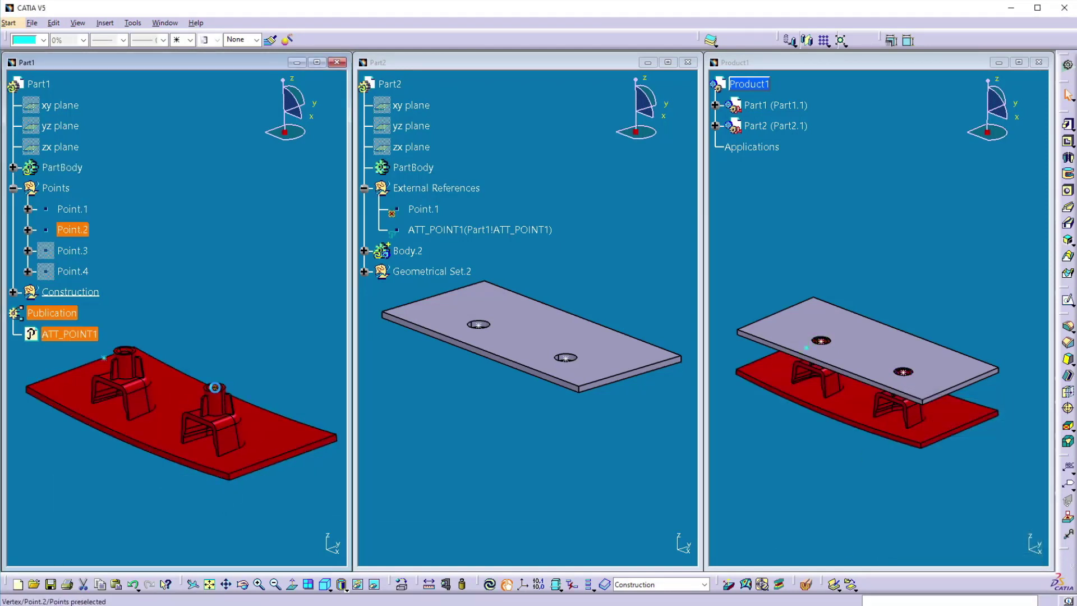
{"action": "key", "text": "Tab"}
{"action": "type", "text": "-"}
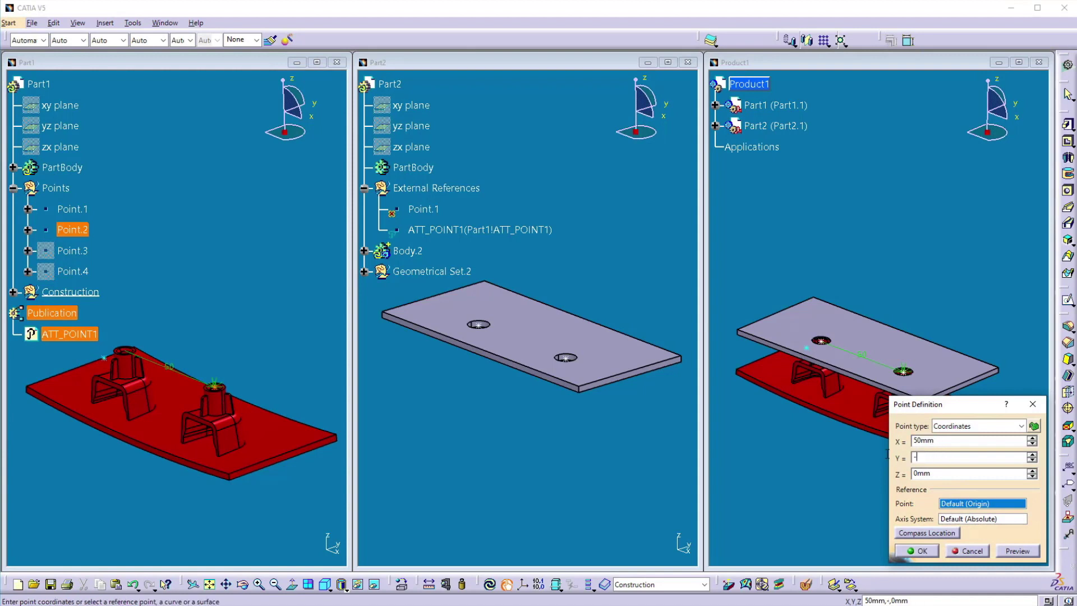
{"action": "type", "text": "10"}
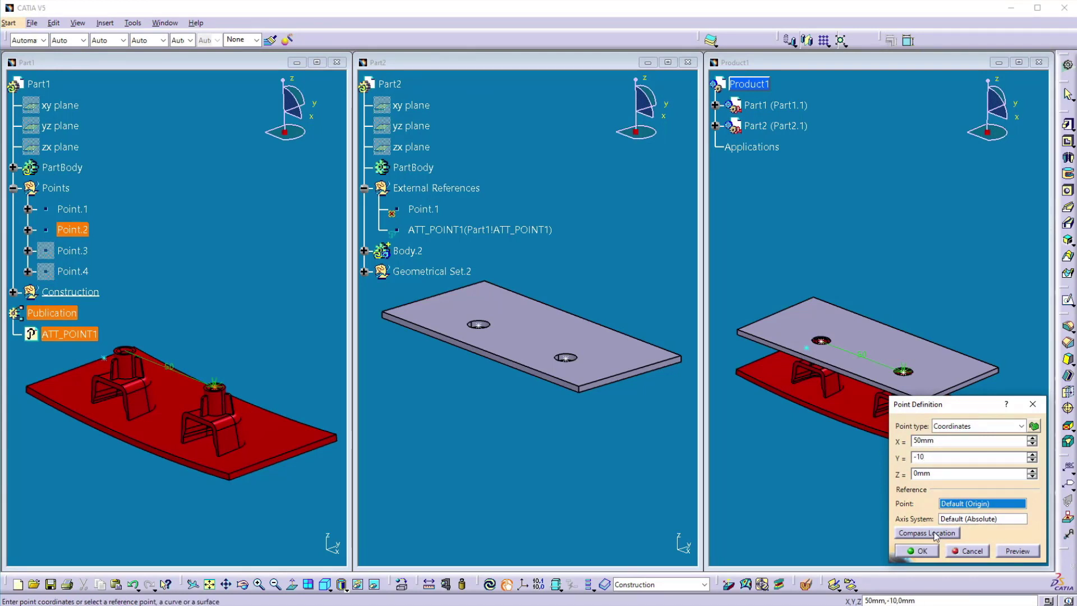
{"action": "left_click", "coordinate": [926, 550]}
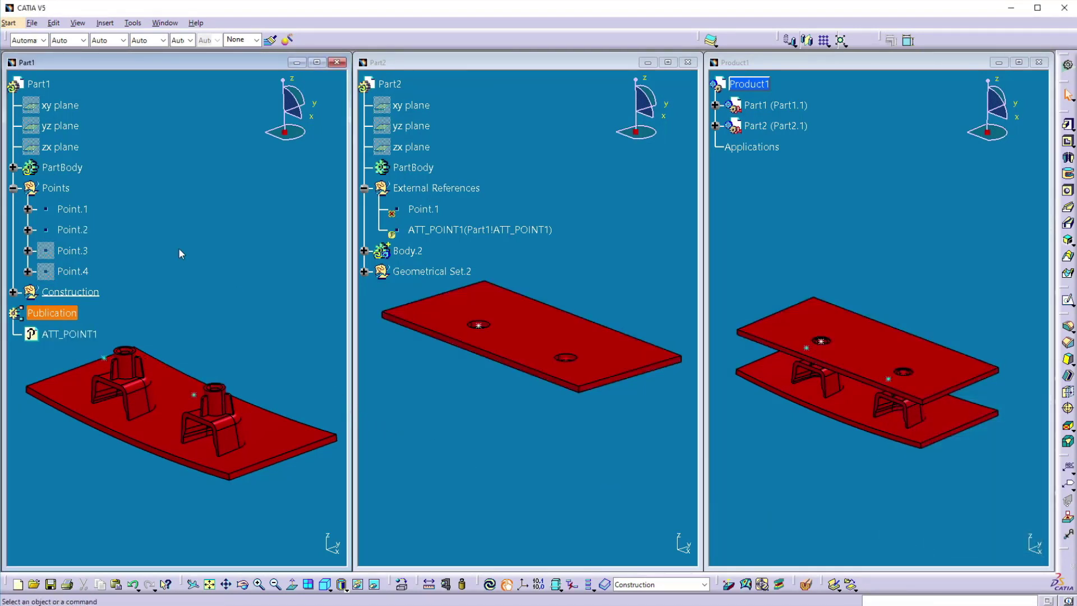
Run Local Update on Part1 so it picks up the moved points.
{"action": "right_click", "coordinate": [37, 83]}
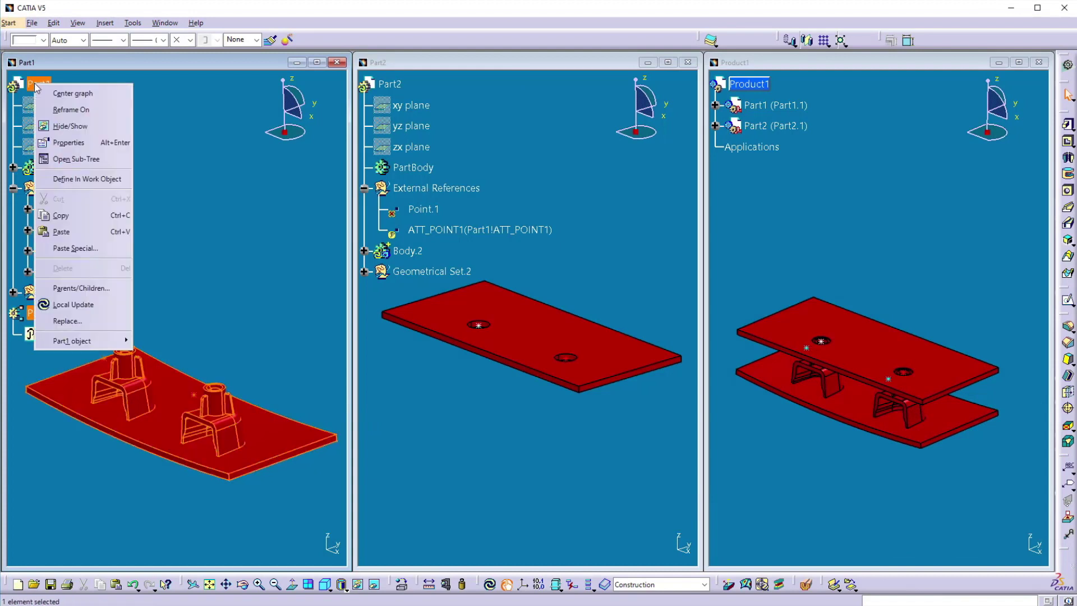
{"action": "left_click", "coordinate": [49, 310]}
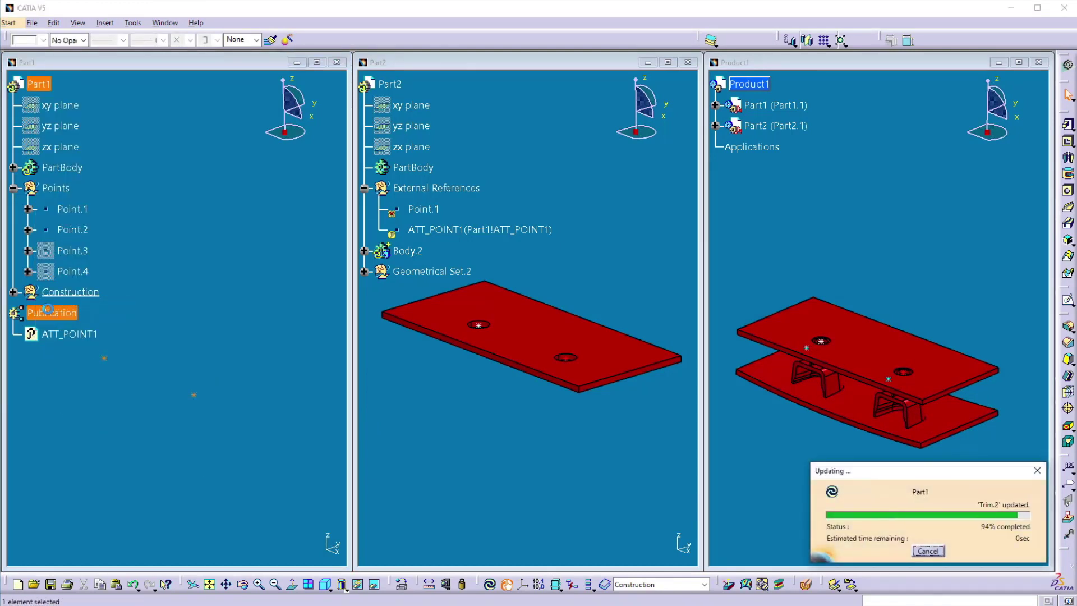
{"action": "left_click", "coordinate": [254, 295]}
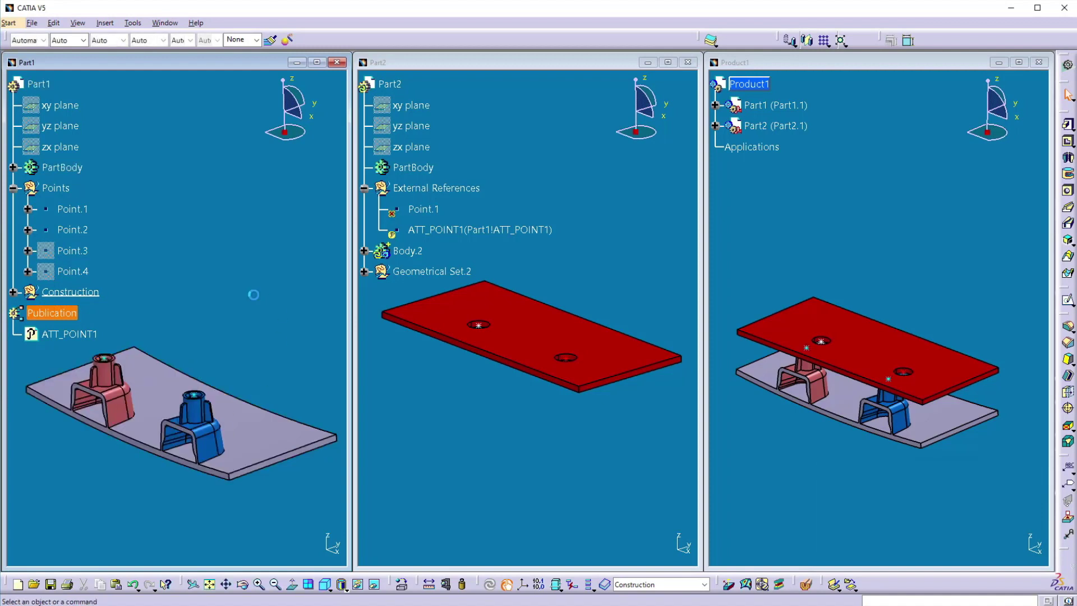
Run Local Update on Part2 so its second hole follows the point.
{"action": "left_click", "coordinate": [390, 84]}
{"action": "right_click", "coordinate": [389, 84]}
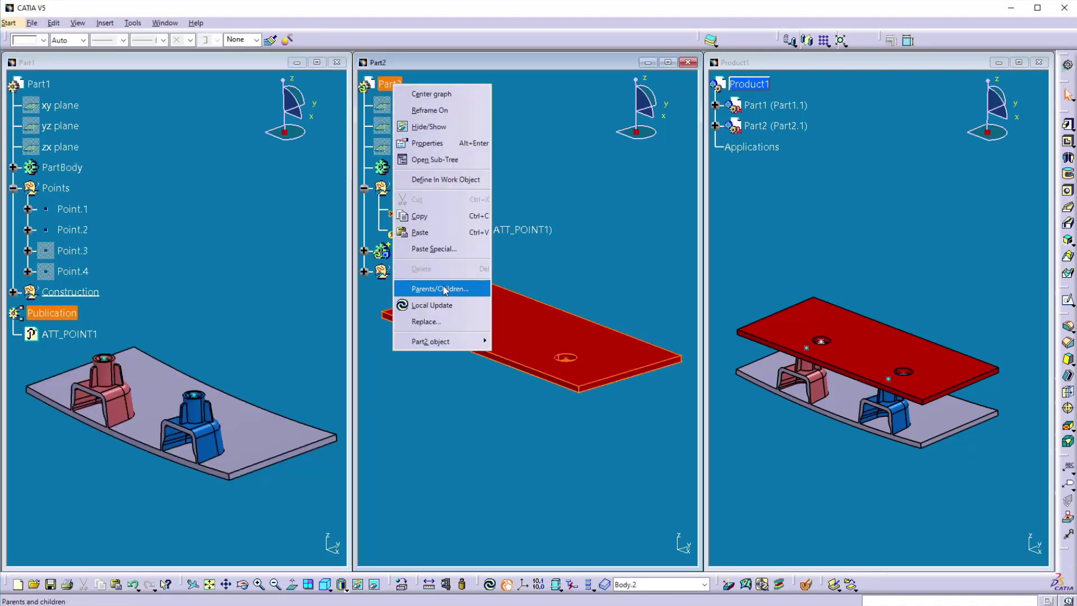
{"action": "left_click", "coordinate": [439, 304]}
{"action": "left_click", "coordinate": [491, 422]}
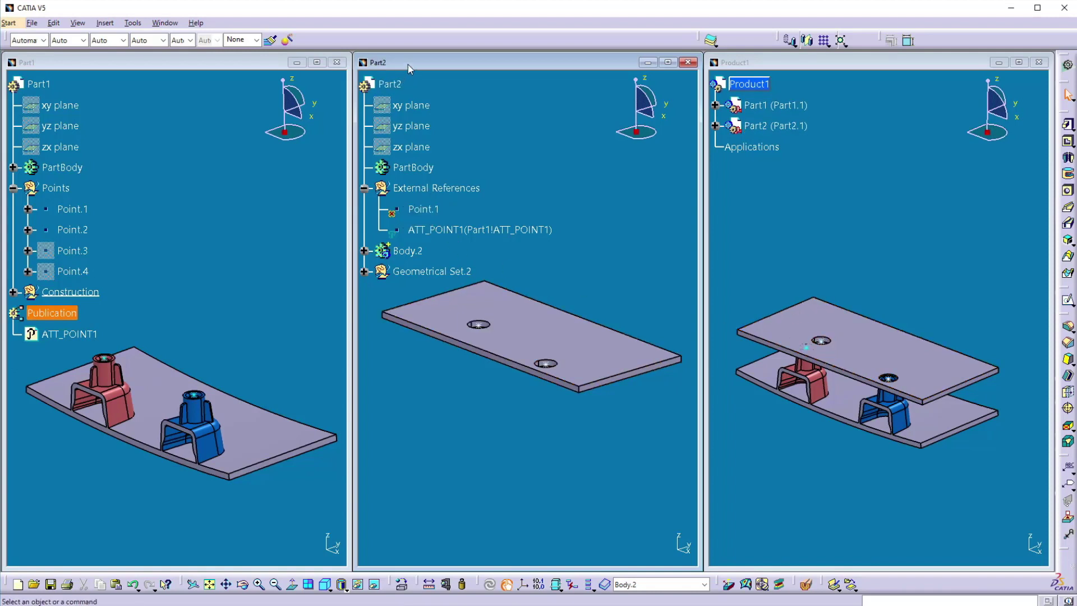
Synchronize Part2's out-of-date Point.1 link in Edit > Links.
{"action": "left_click", "coordinate": [54, 24]}
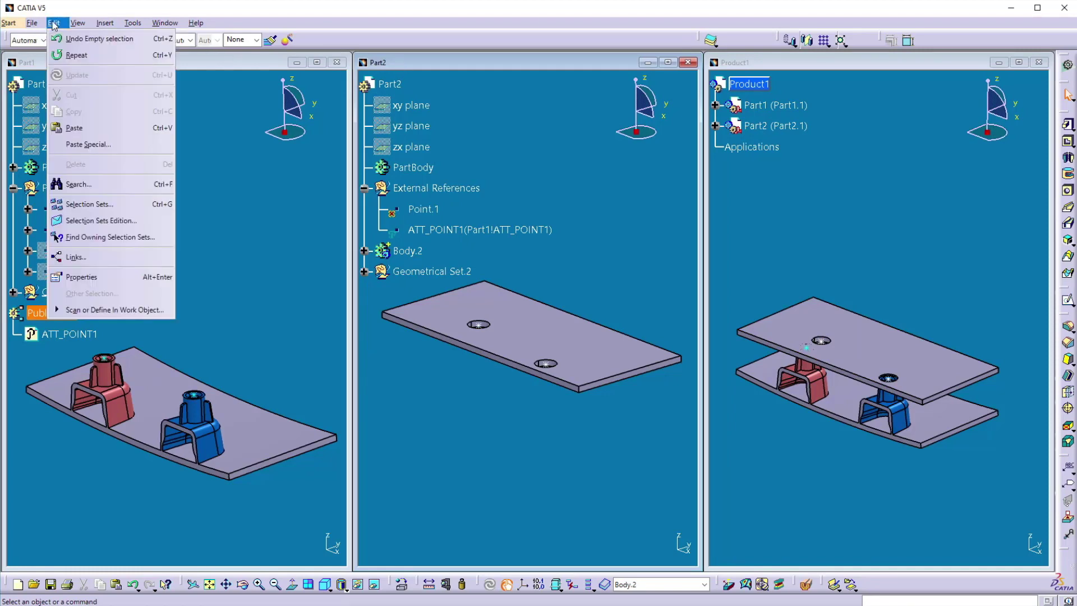
{"action": "left_click", "coordinate": [76, 257]}
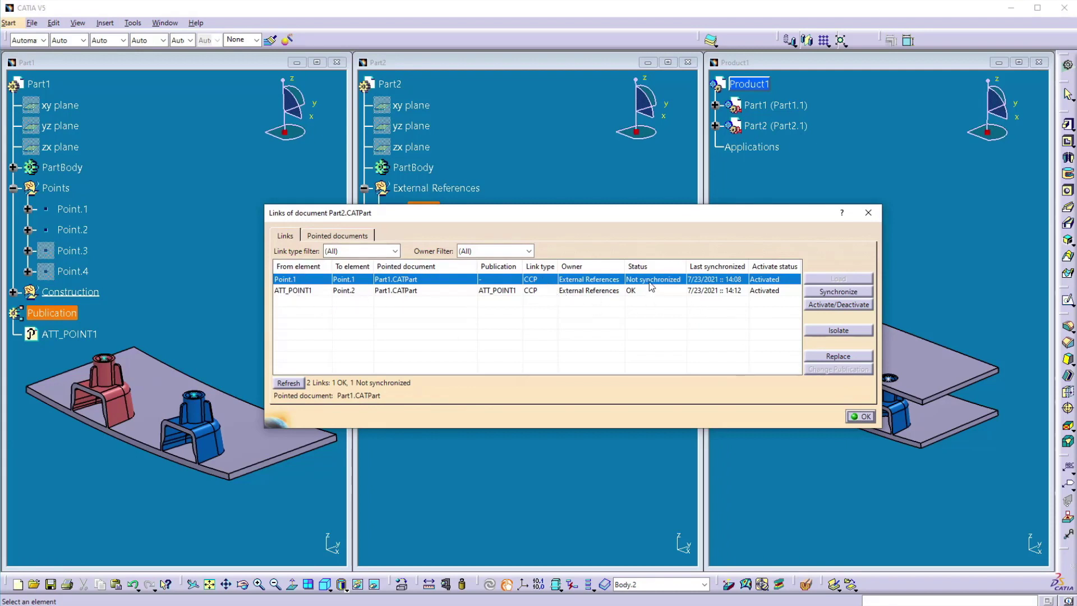
{"action": "left_click", "coordinate": [853, 291]}
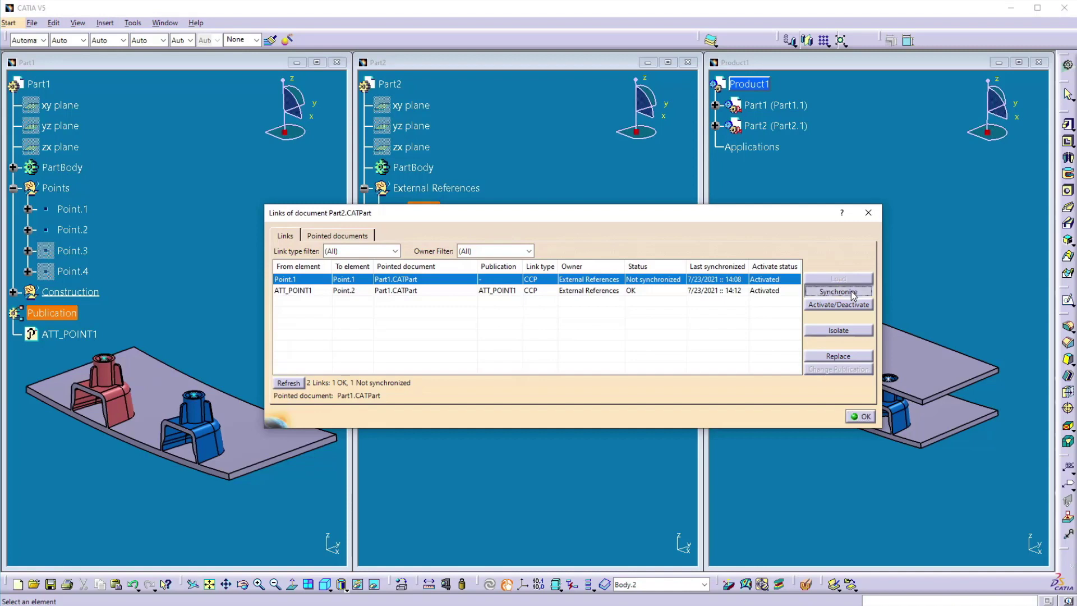
{"action": "left_click", "coordinate": [860, 417]}
Run Local Update on Part2 after the link synchronization, then deselect it.
{"action": "left_click", "coordinate": [391, 84]}
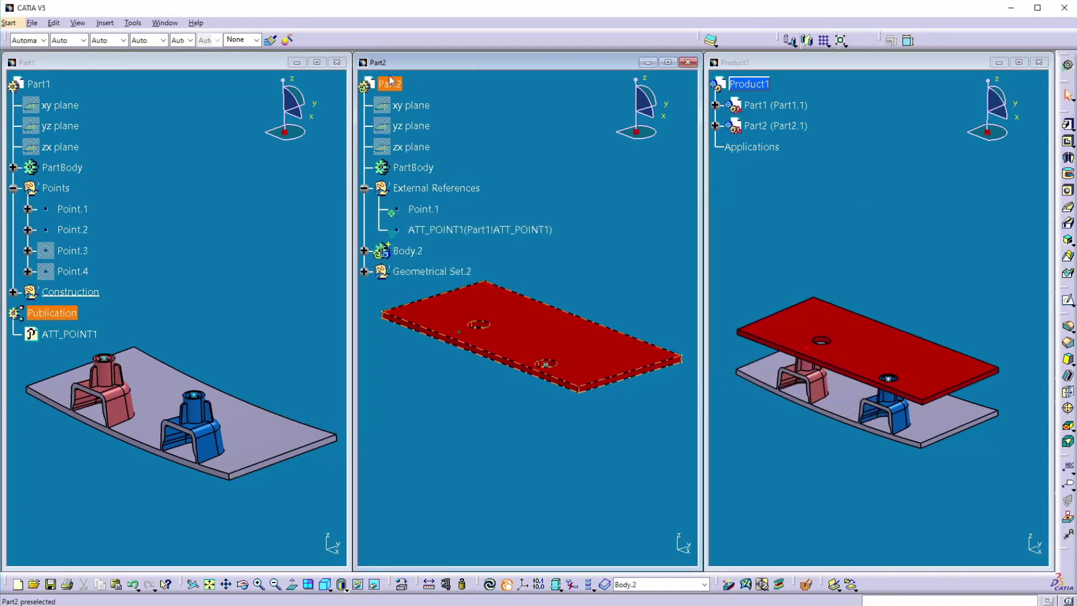
{"action": "right_click", "coordinate": [391, 84]}
{"action": "left_click", "coordinate": [447, 317]}
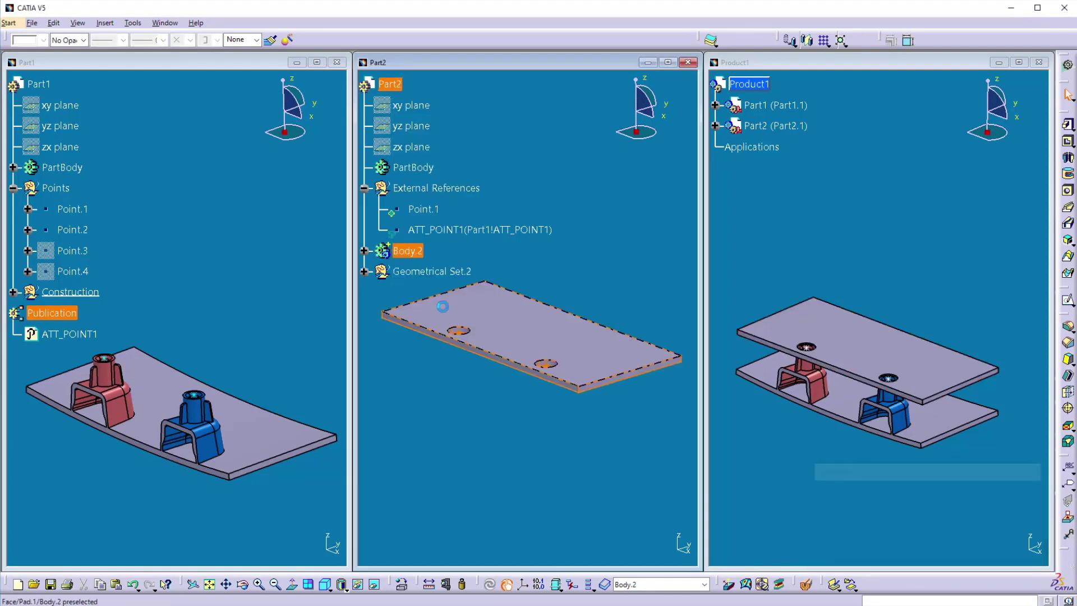
{"action": "left_click", "coordinate": [506, 420]}
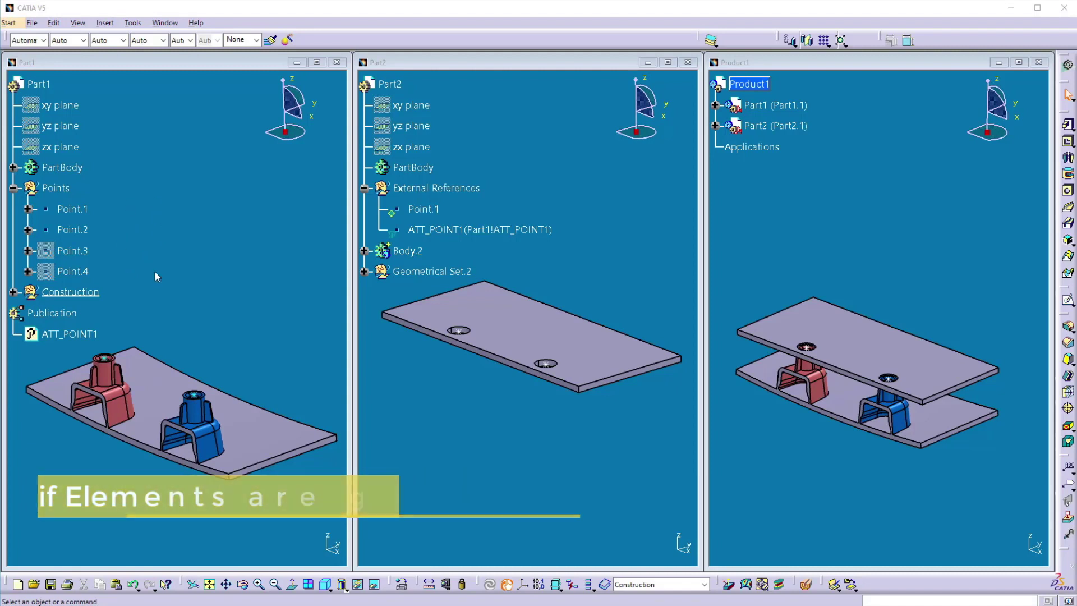
Show Point.3 and Point.4 in Part1's tree.
{"action": "left_click", "coordinate": [93, 251]}
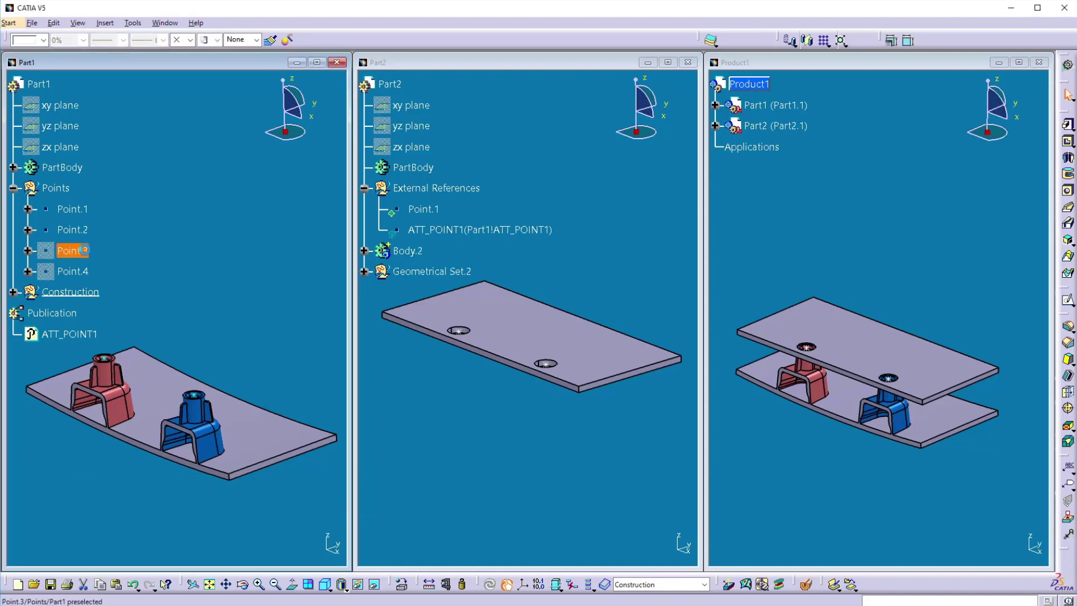
{"action": "right_click", "coordinate": [93, 251]}
{"action": "left_click", "coordinate": [98, 282]}
{"action": "right_click", "coordinate": [84, 274]}
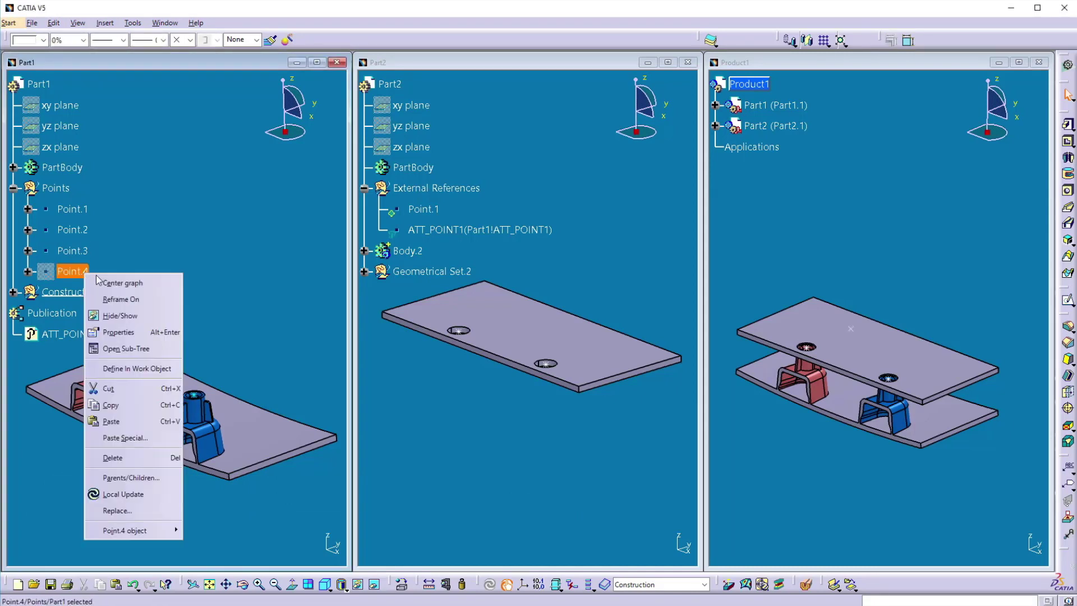
{"action": "left_click", "coordinate": [121, 314]}
Replace Point.1 with Point.3 in Part1.
{"action": "left_click", "coordinate": [89, 211]}
{"action": "right_click", "coordinate": [90, 211]}
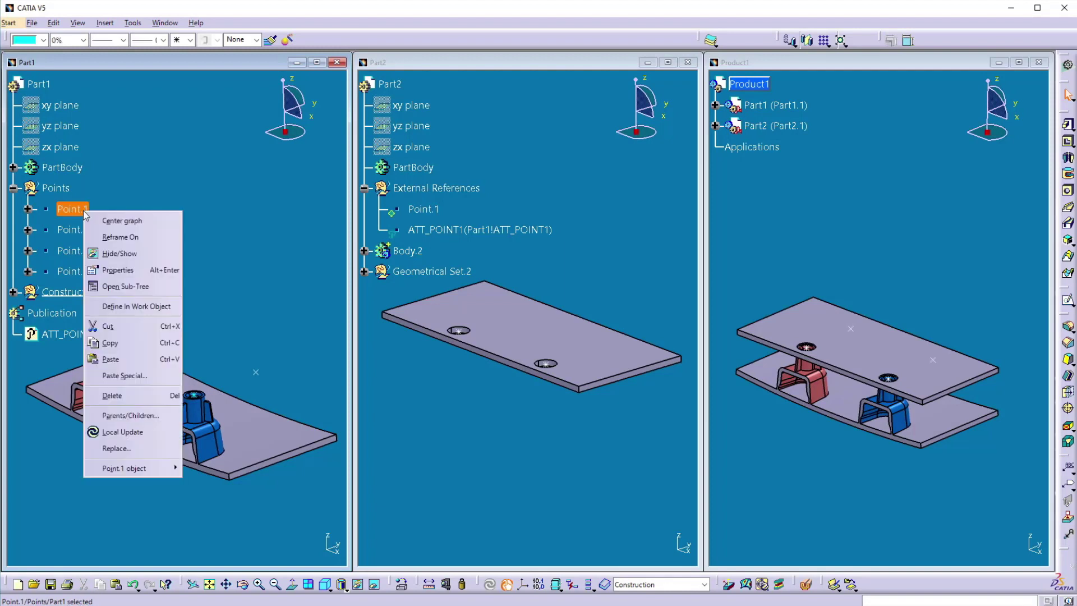
{"action": "left_click", "coordinate": [141, 448]}
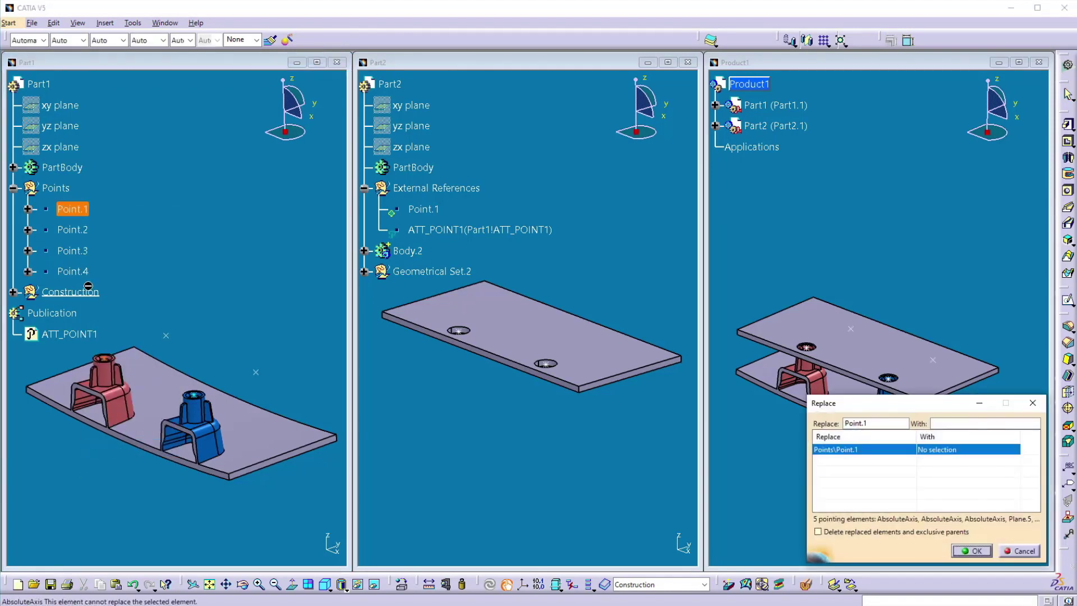
{"action": "left_click", "coordinate": [84, 250]}
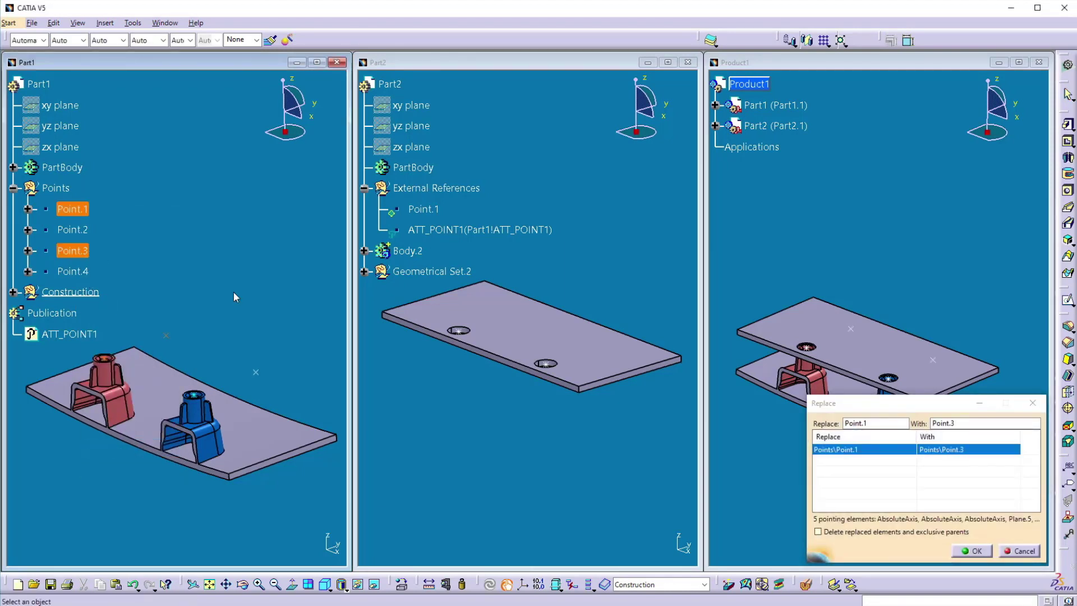
{"action": "left_click", "coordinate": [971, 550]}
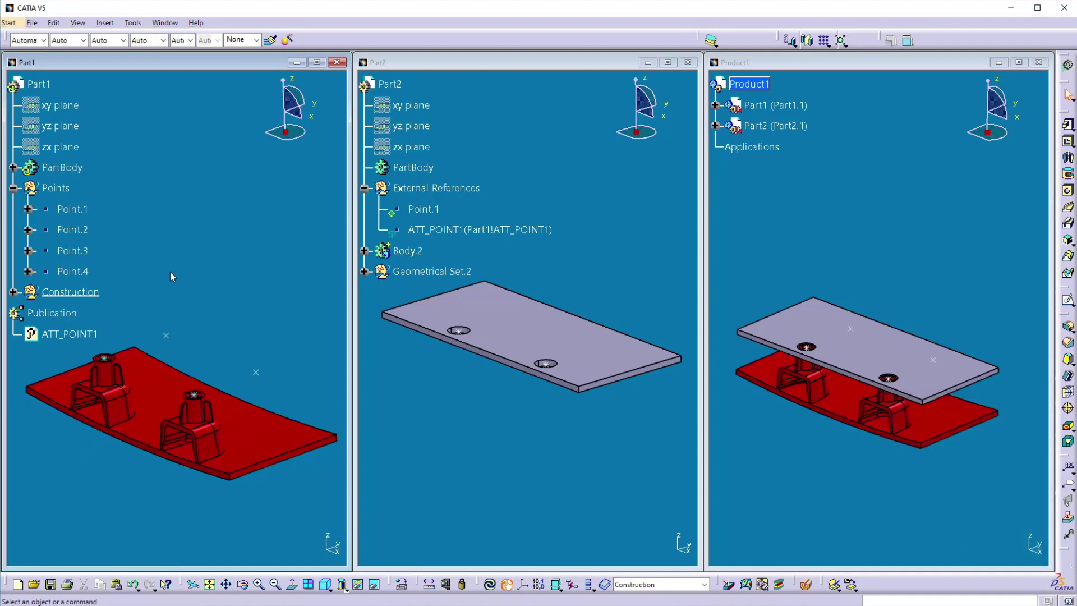
Local-update Part1, then replace published Point.2 with Point.4, accepting the publication warning.
{"action": "right_click", "coordinate": [38, 83]}
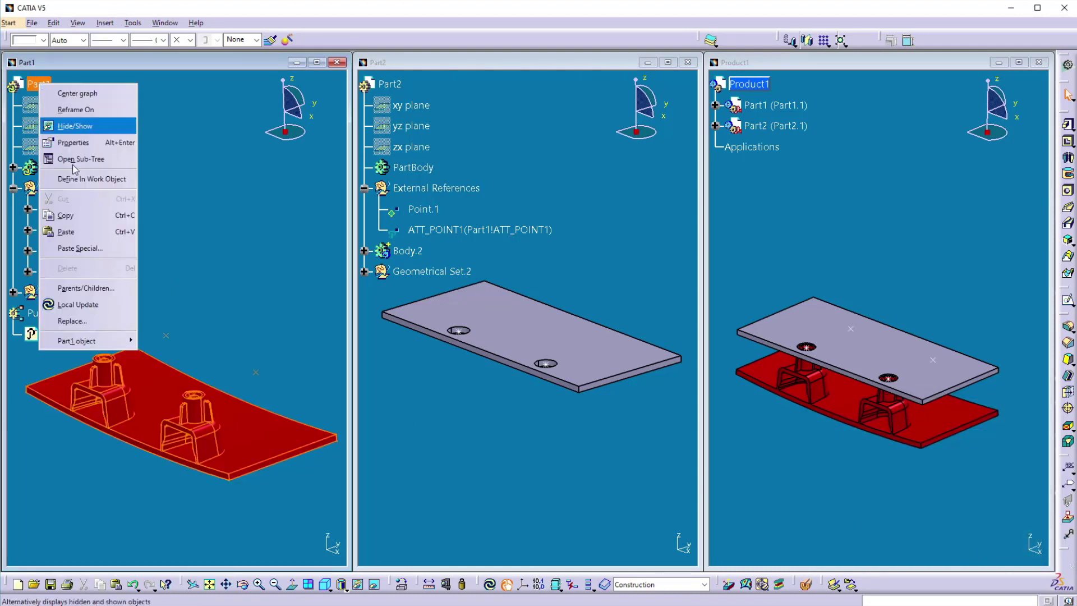
{"action": "left_click", "coordinate": [65, 301]}
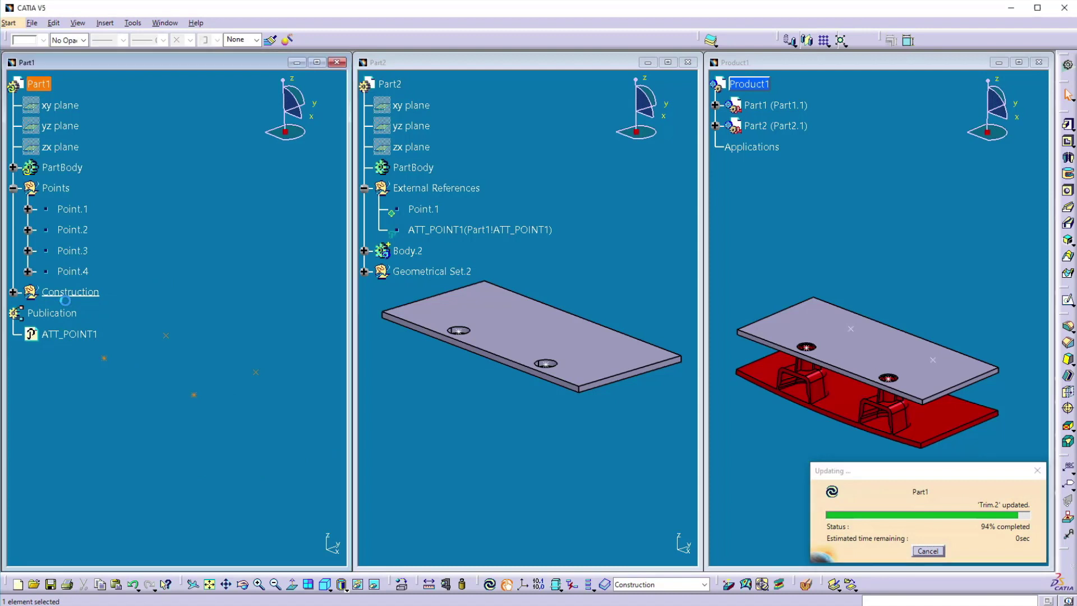
{"action": "right_click", "coordinate": [81, 230]}
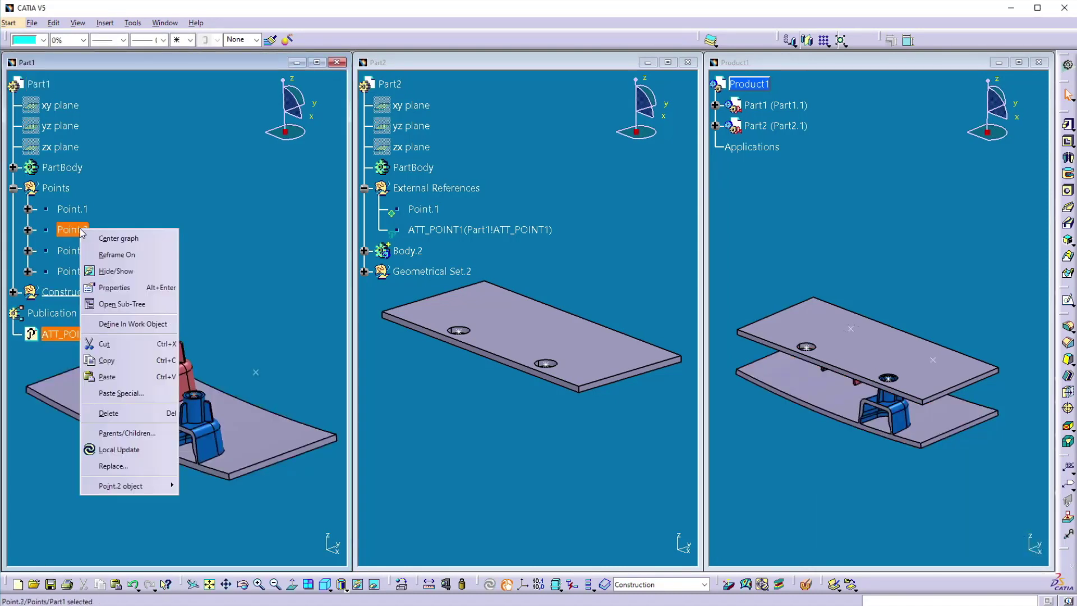
{"action": "left_click", "coordinate": [115, 467]}
{"action": "left_click", "coordinate": [72, 271]}
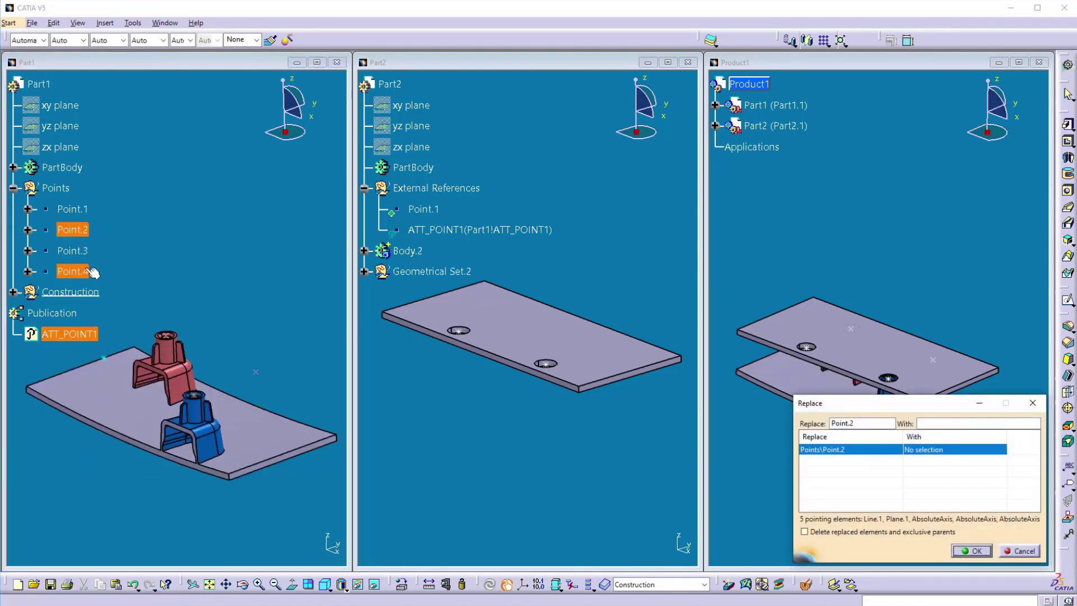
{"action": "left_click", "coordinate": [973, 551]}
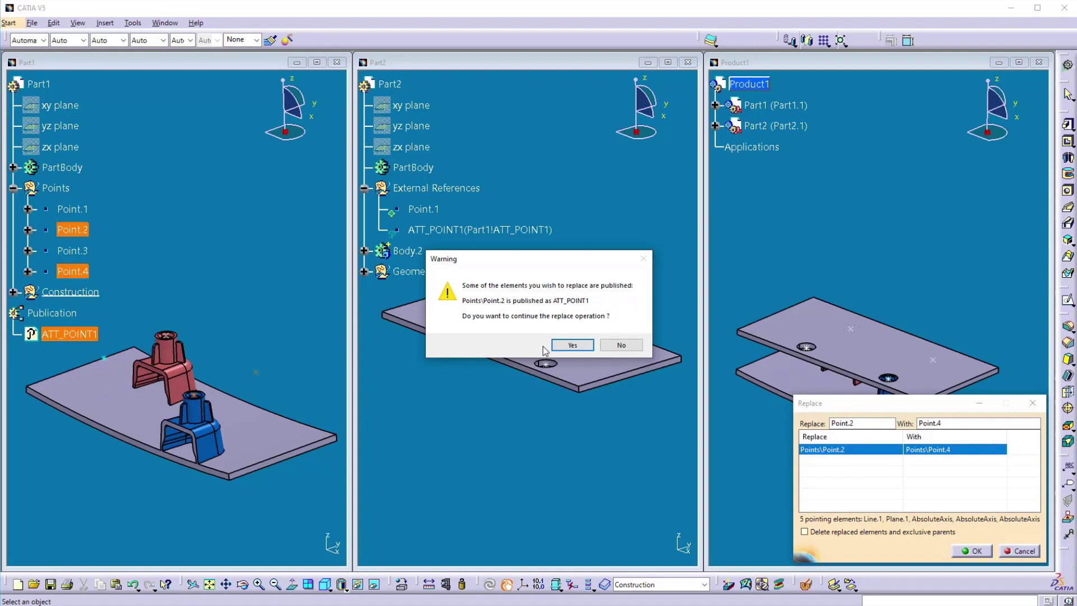
{"action": "left_click", "coordinate": [572, 345]}
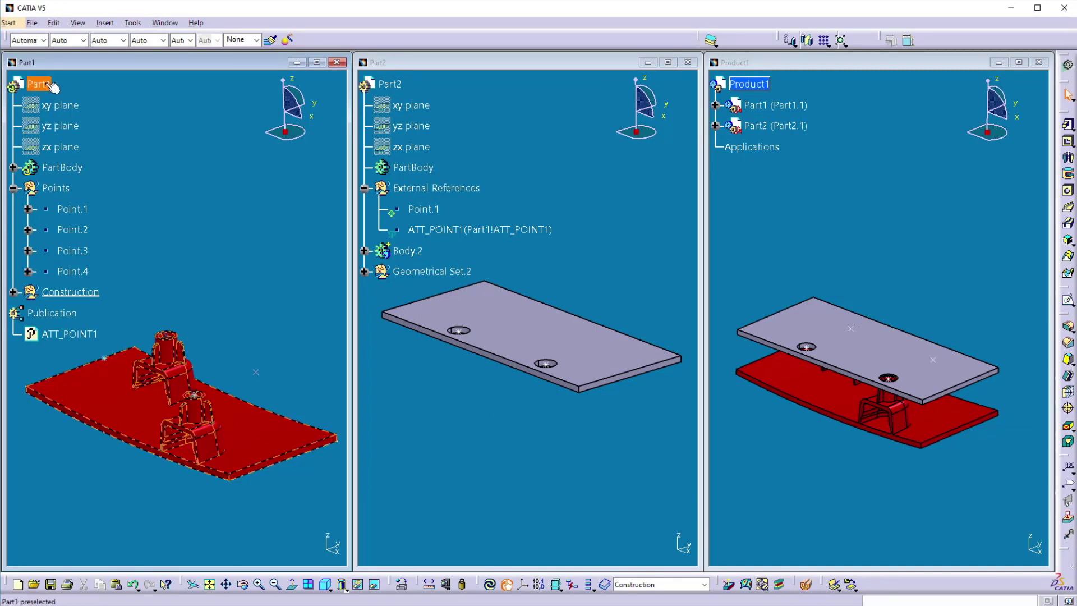
{"action": "right_click", "coordinate": [53, 86]}
Run Local Update on Part1 so both supports move onto Point.3 and Point.4.
{"action": "left_click", "coordinate": [84, 304]}
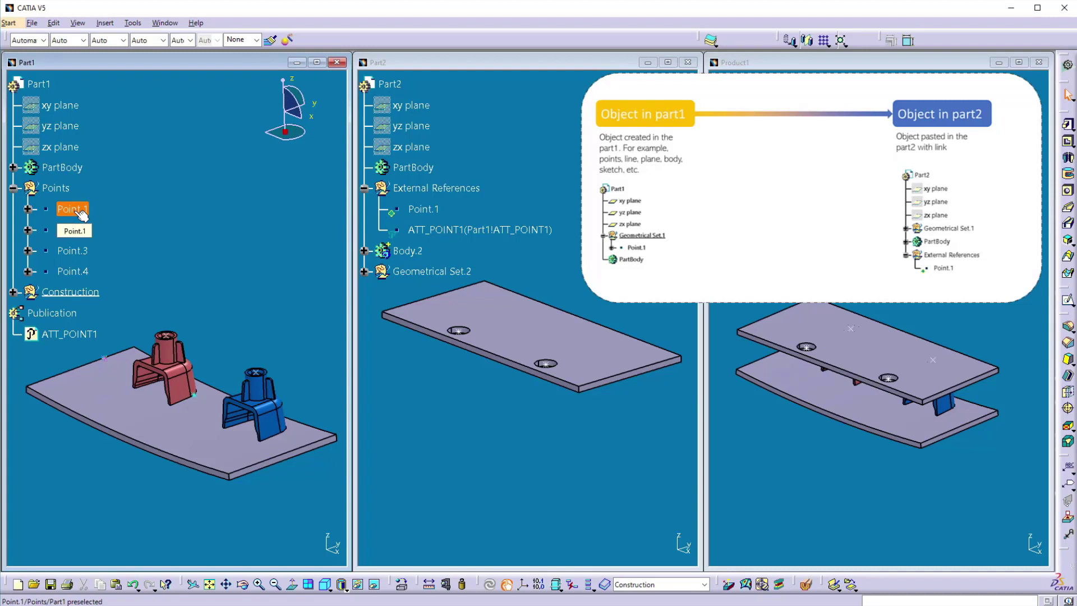
{"action": "left_click", "coordinate": [399, 211]}
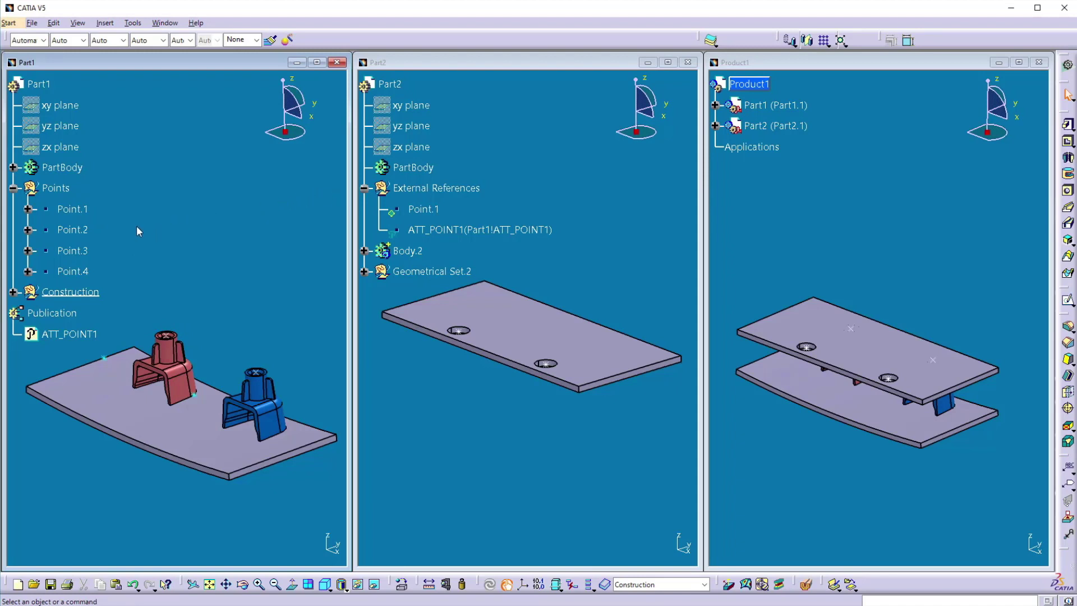
{"action": "right_click", "coordinate": [89, 257]}
Paste Part1's point into Part2 as a linked result (Paste Special).
{"action": "left_click", "coordinate": [109, 387]}
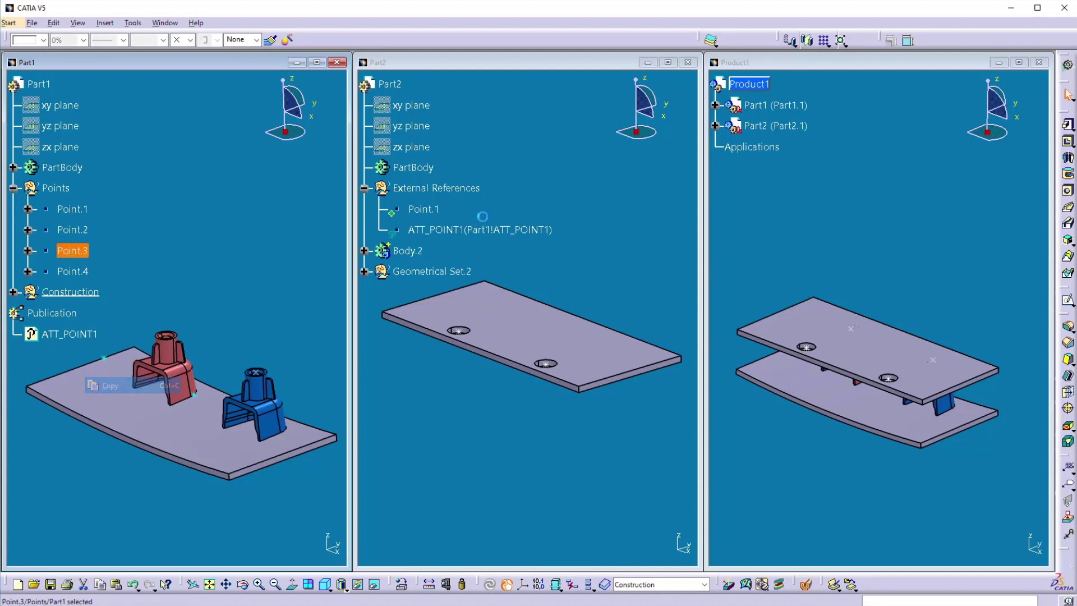
{"action": "left_click", "coordinate": [450, 190]}
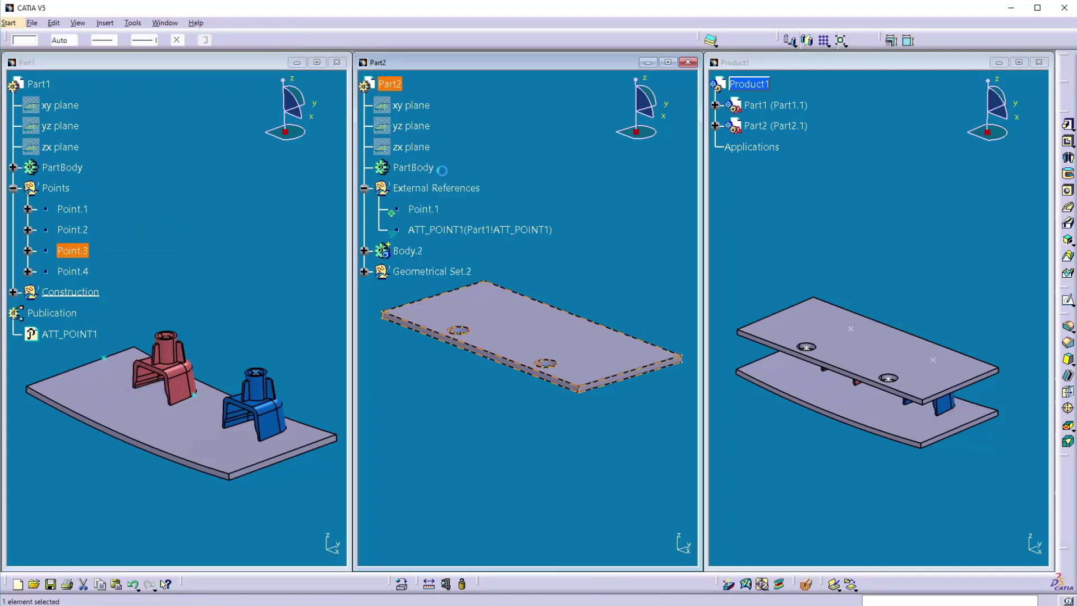
{"action": "right_click", "coordinate": [389, 83]}
{"action": "left_click", "coordinate": [426, 248]}
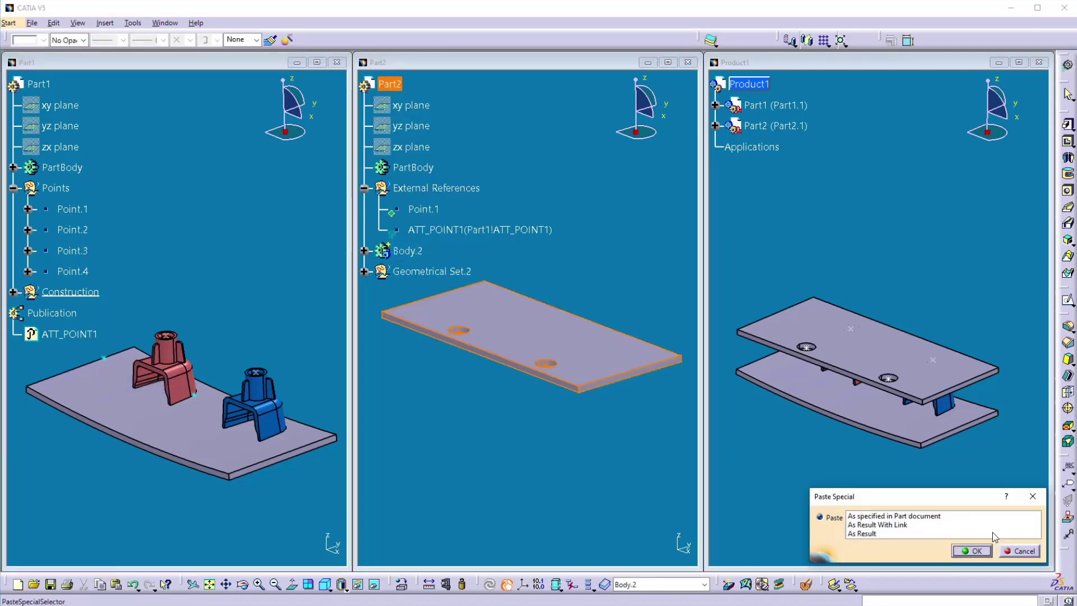
{"action": "left_click", "coordinate": [892, 525]}
{"action": "left_click", "coordinate": [979, 551]}
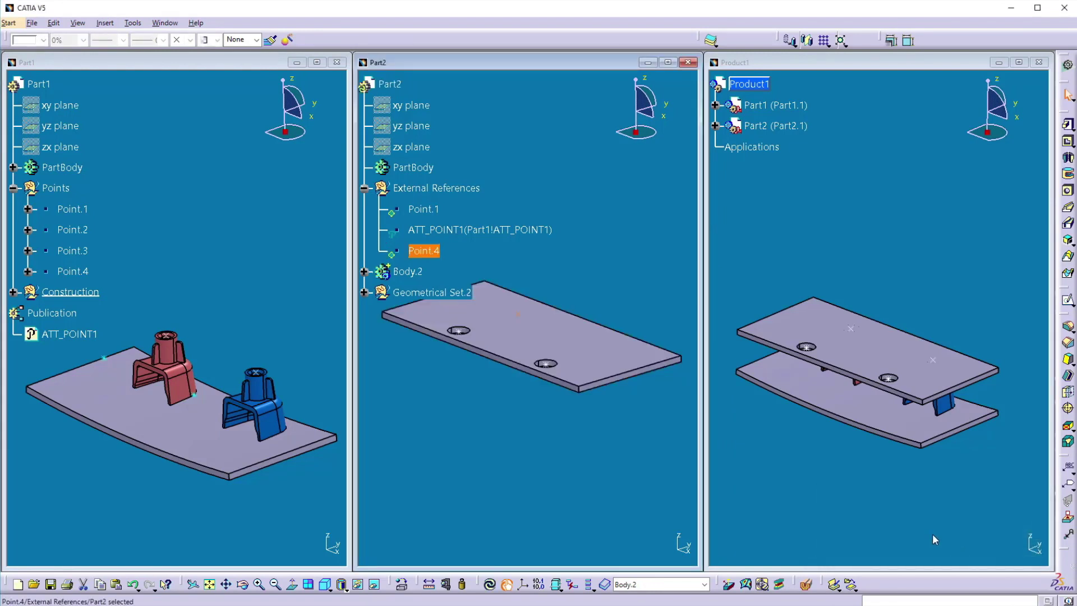
Replace Part2's linked Point.1 with the pasted Point.4 and local-update Part2.
{"action": "right_click", "coordinate": [437, 209]}
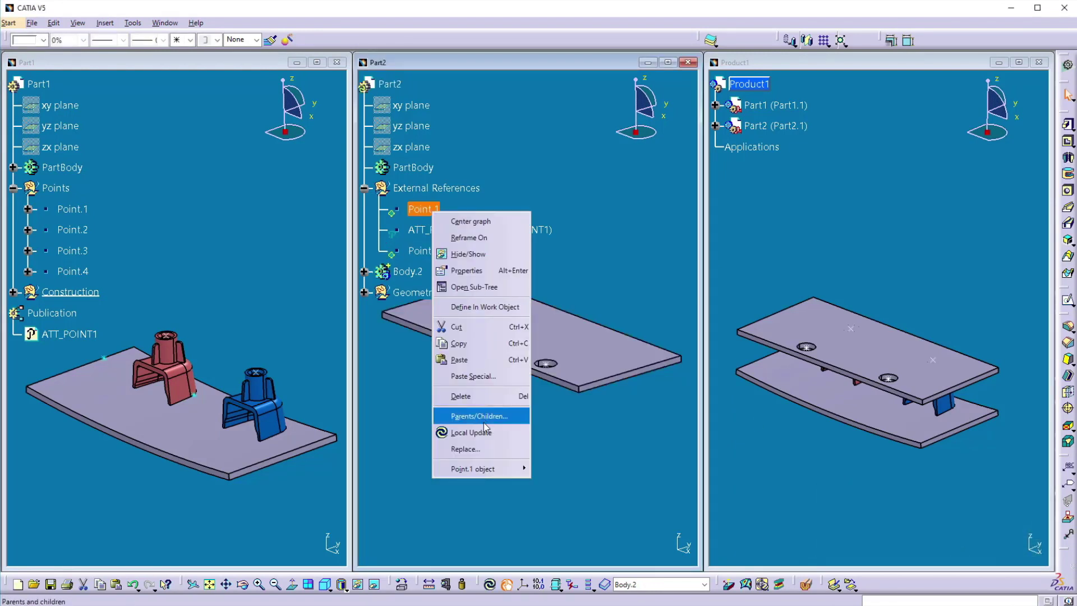
{"action": "left_click", "coordinate": [474, 449]}
{"action": "left_click", "coordinate": [432, 250]}
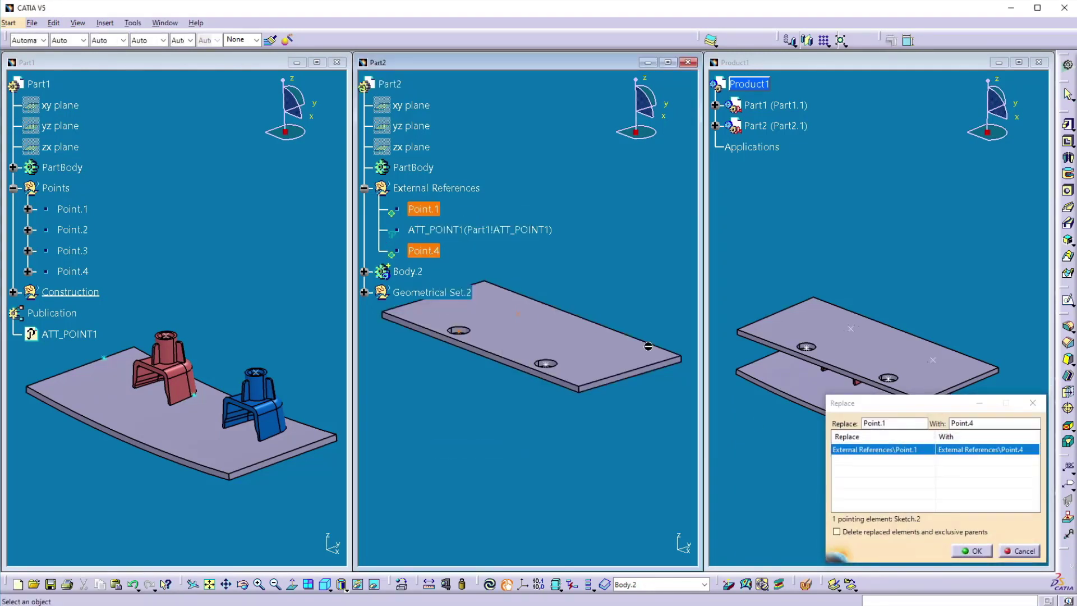
{"action": "left_click", "coordinate": [976, 551]}
{"action": "right_click", "coordinate": [393, 84]}
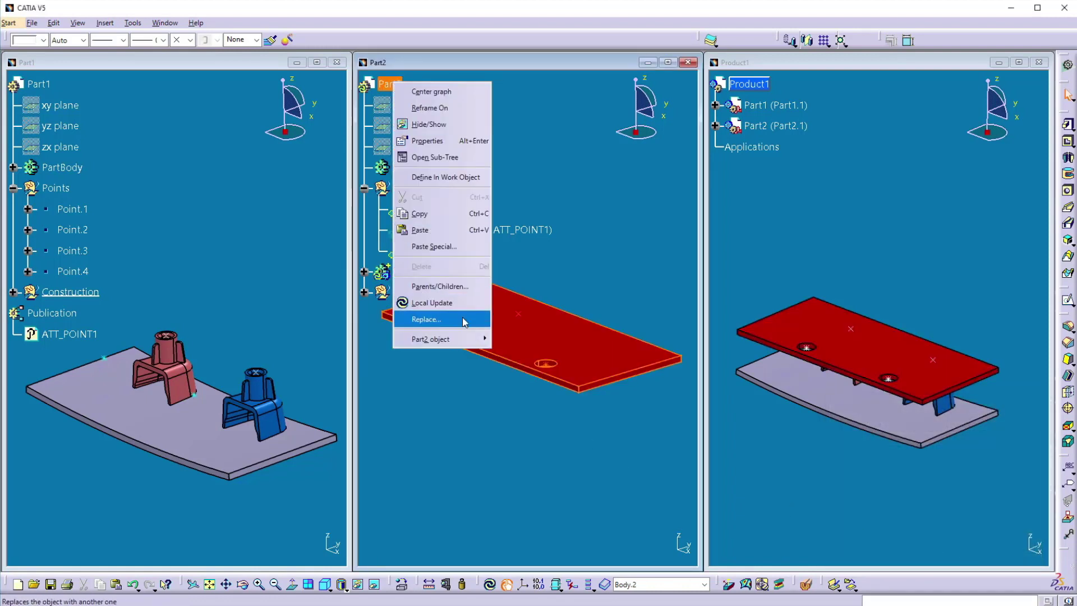
{"action": "left_click", "coordinate": [432, 302]}
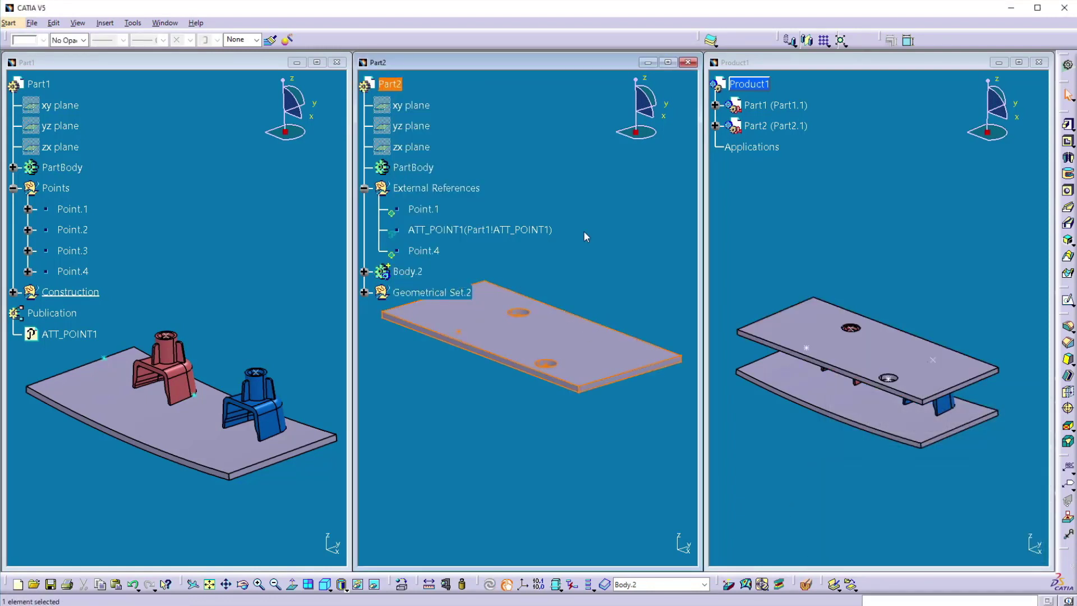
Activate the Part1 window.
{"action": "left_click", "coordinate": [194, 277]}
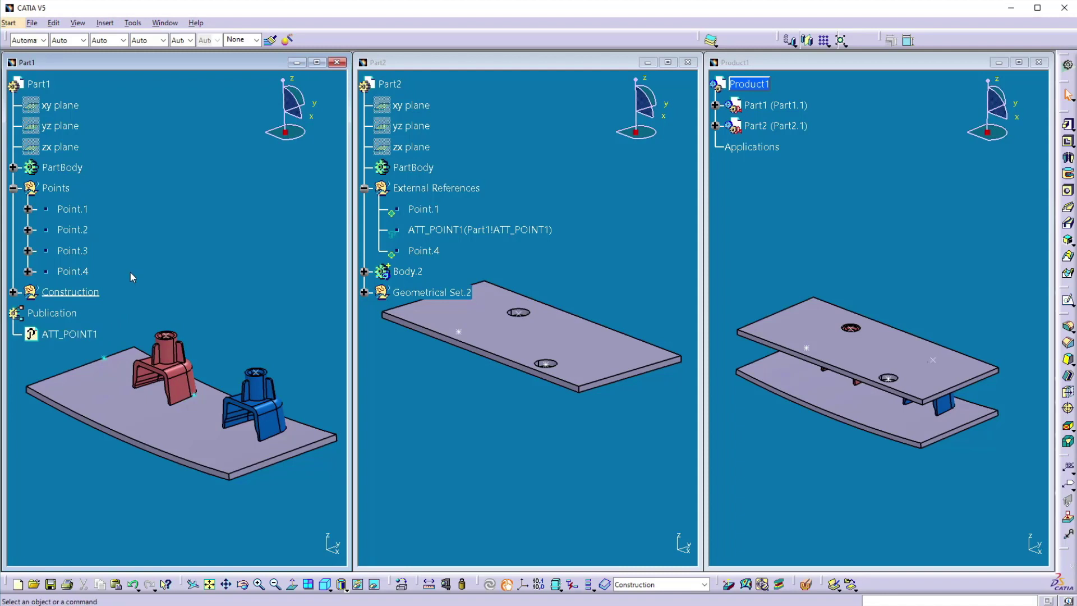
Re-target the ATT_POINT1 publication to Point.4, keeping the name ATT_POINT1.
{"action": "left_click", "coordinate": [133, 22]}
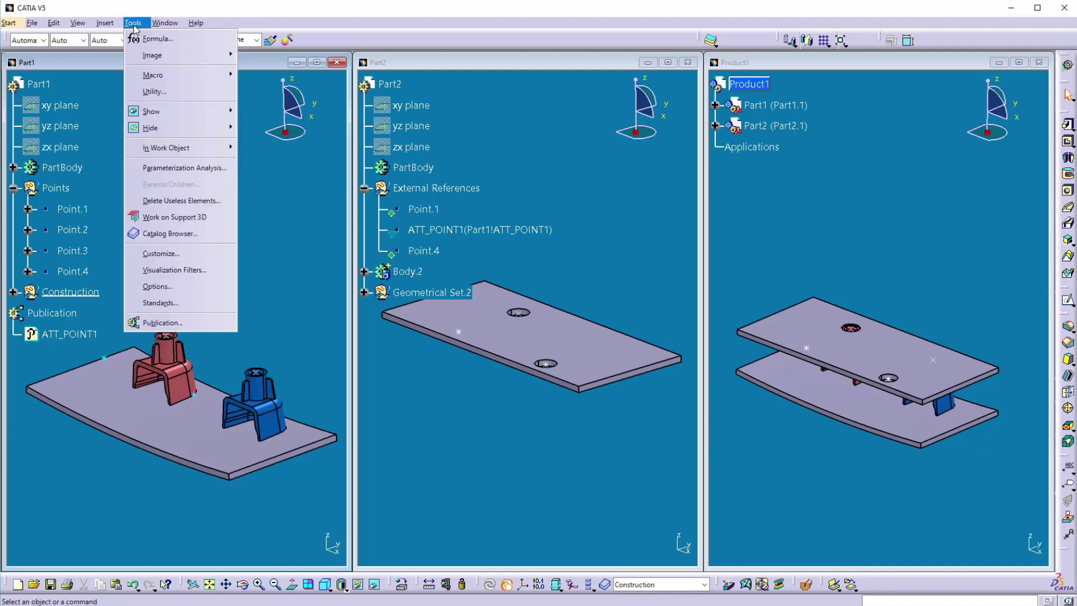
{"action": "left_click", "coordinate": [155, 320]}
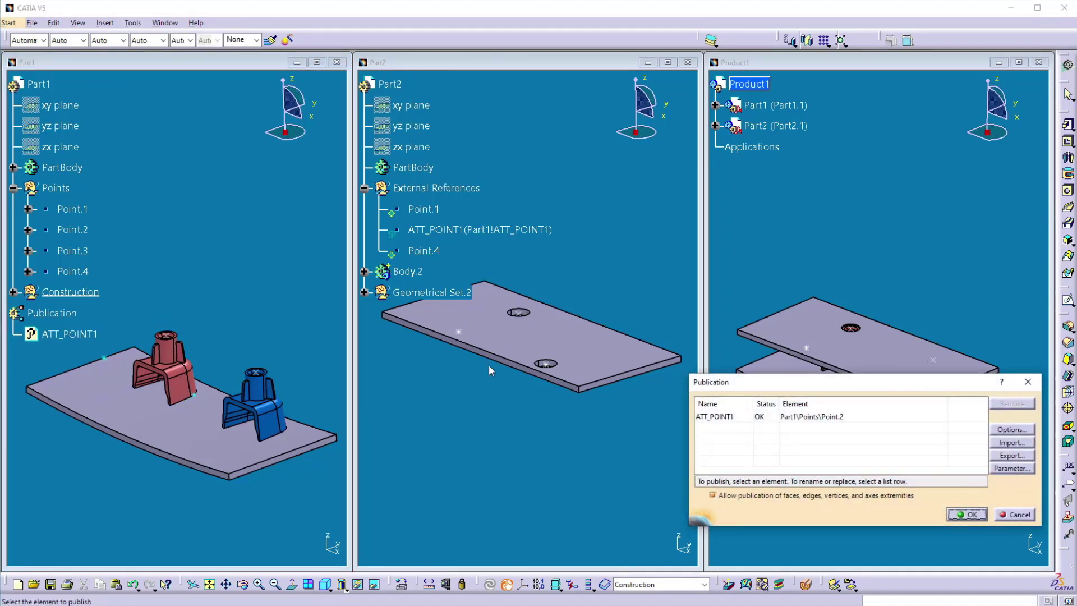
{"action": "left_click", "coordinate": [712, 416]}
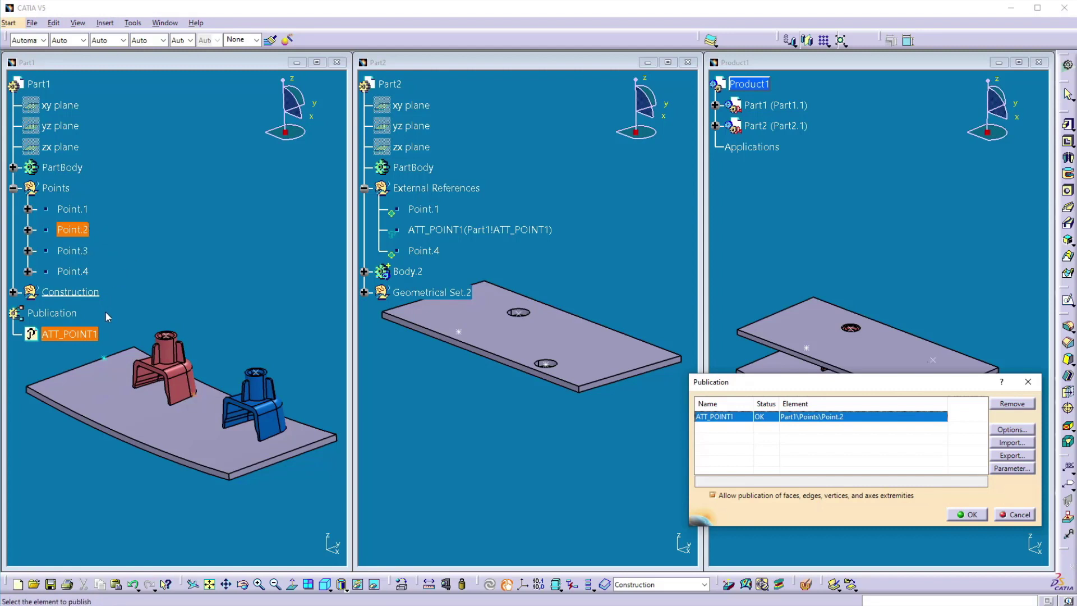
{"action": "left_click", "coordinate": [70, 270]}
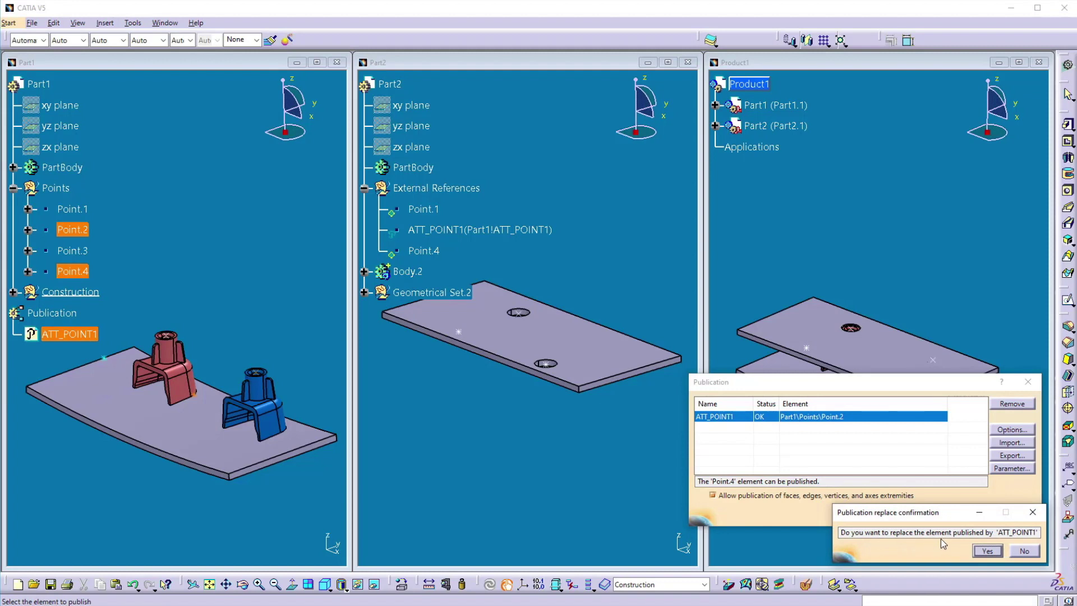
{"action": "left_click", "coordinate": [987, 551]}
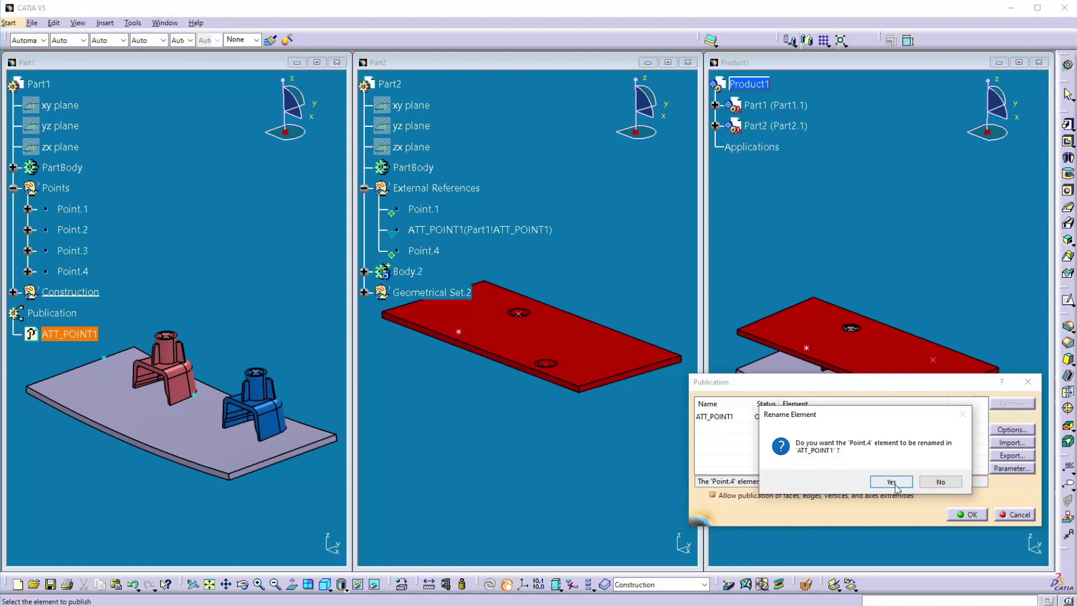
{"action": "left_click", "coordinate": [940, 482]}
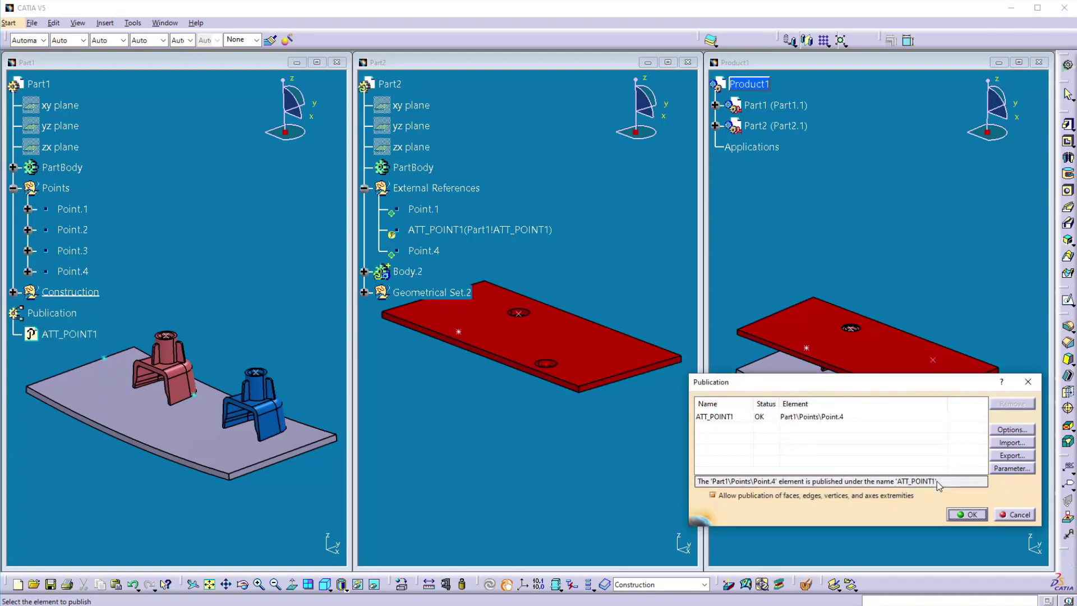
{"action": "left_click", "coordinate": [961, 515]}
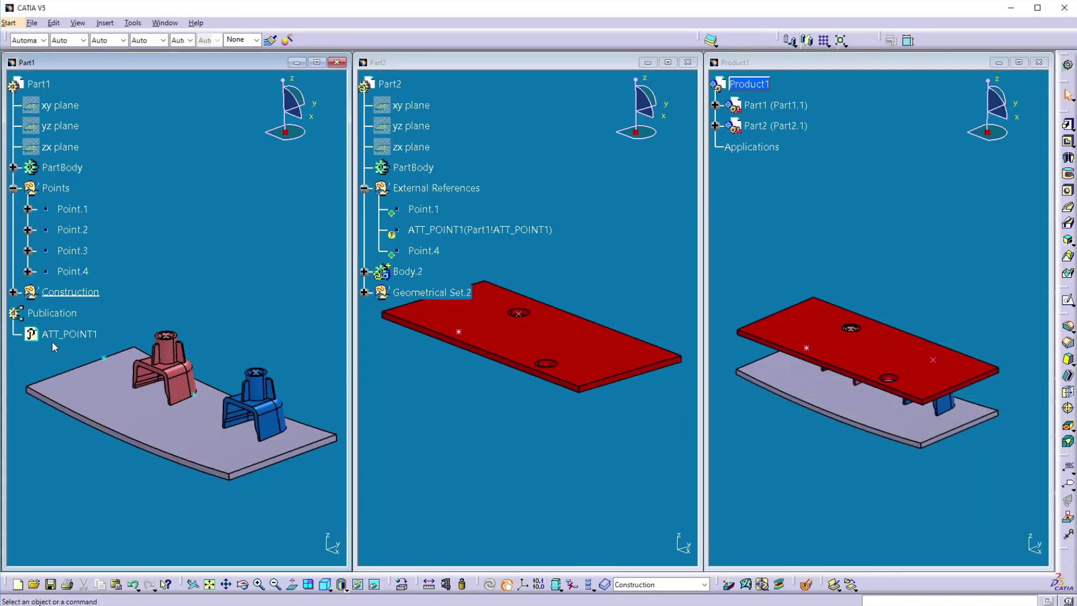
Local-update Part2 so its hole follows ATT_POINT1, then maximize the Part1 window.
{"action": "left_click", "coordinate": [391, 84]}
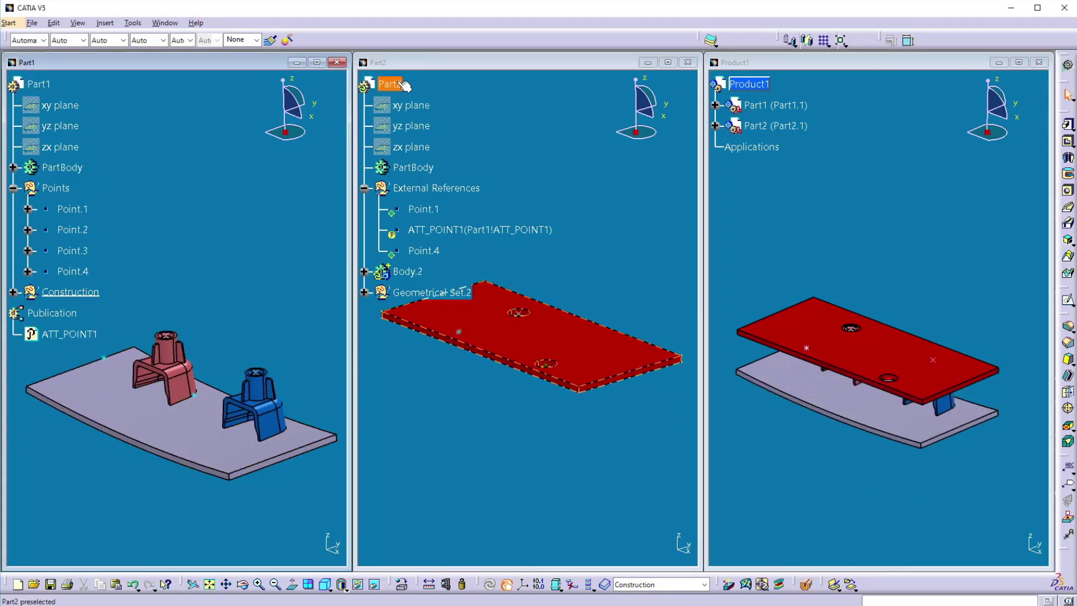
{"action": "right_click", "coordinate": [391, 83]}
{"action": "left_click", "coordinate": [435, 302]}
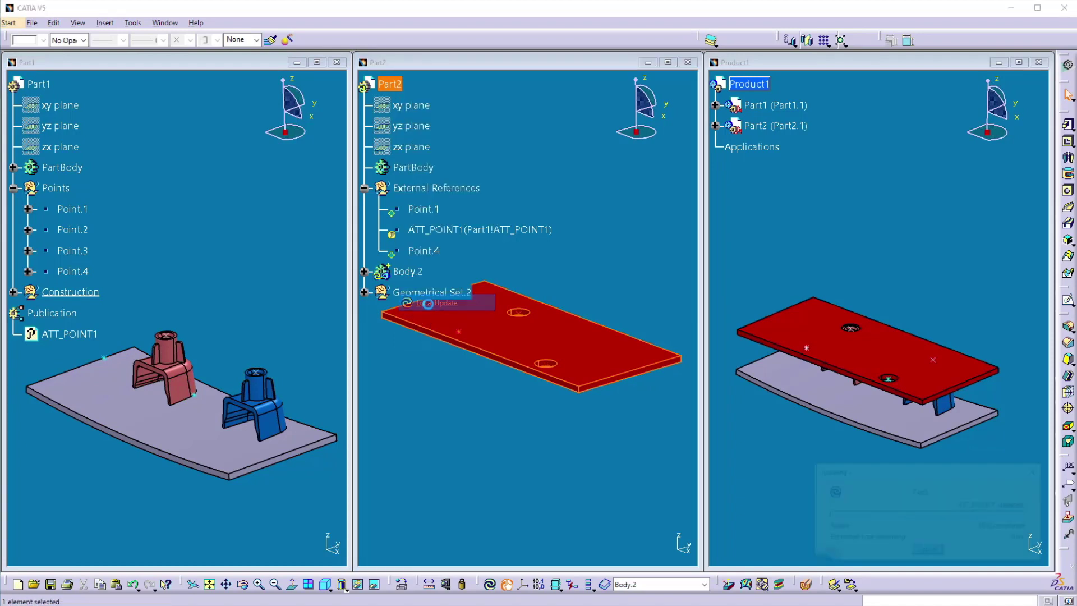
{"action": "left_click", "coordinate": [484, 409]}
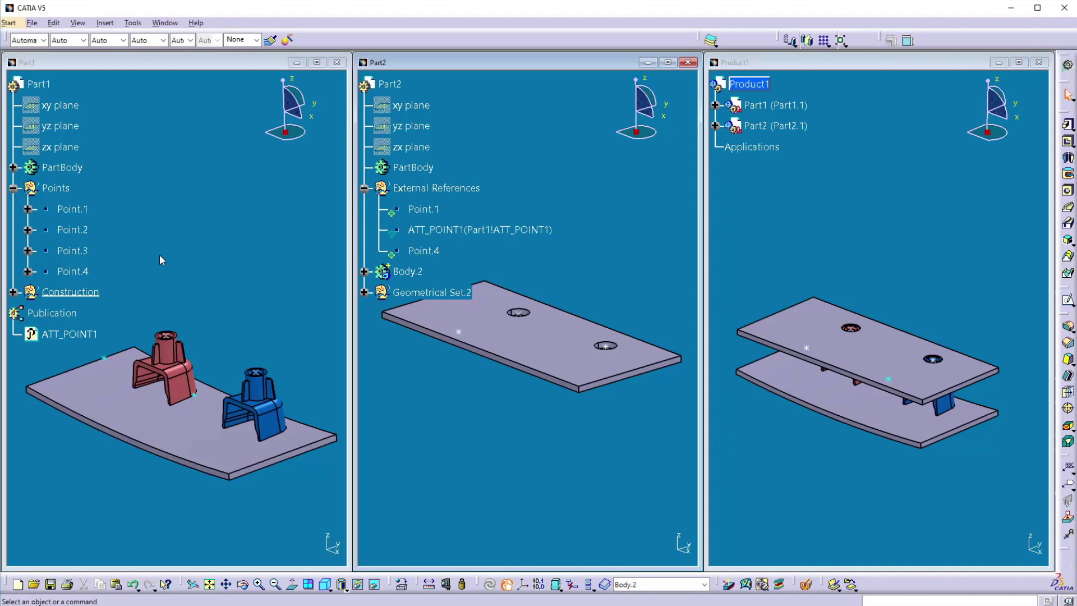
{"action": "left_click", "coordinate": [316, 62]}
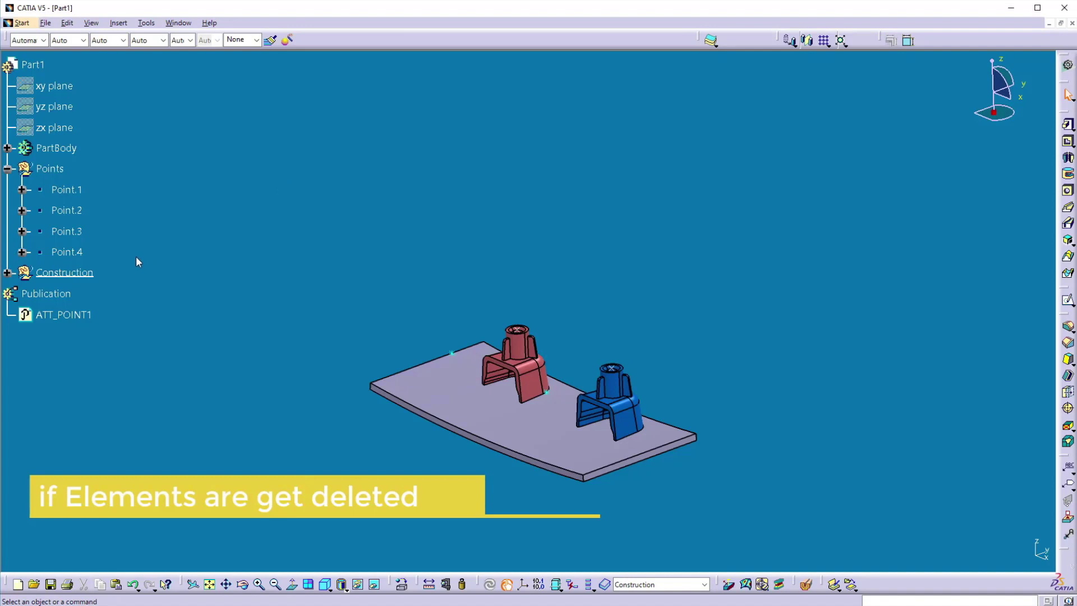
Delete Point.1 from Part1's Points set.
{"action": "left_click", "coordinate": [67, 190]}
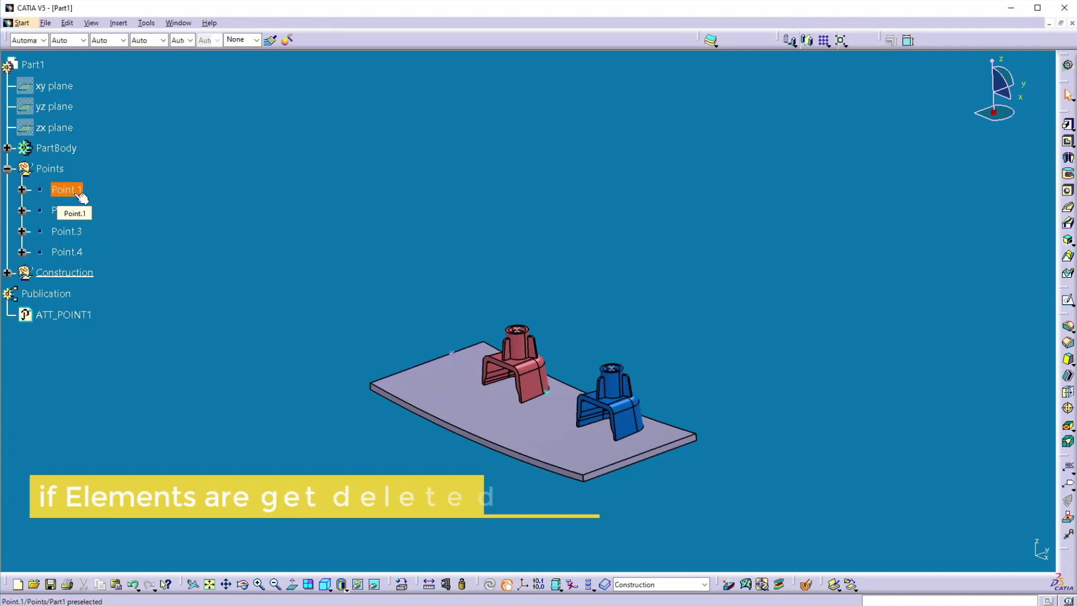
{"action": "right_click", "coordinate": [74, 193]}
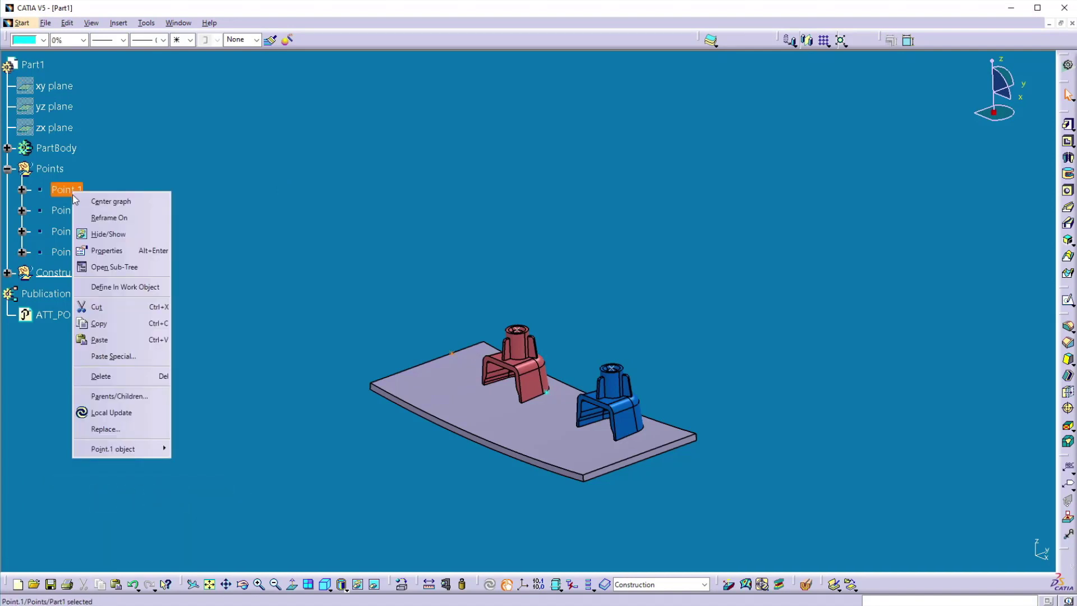
{"action": "left_click", "coordinate": [120, 377]}
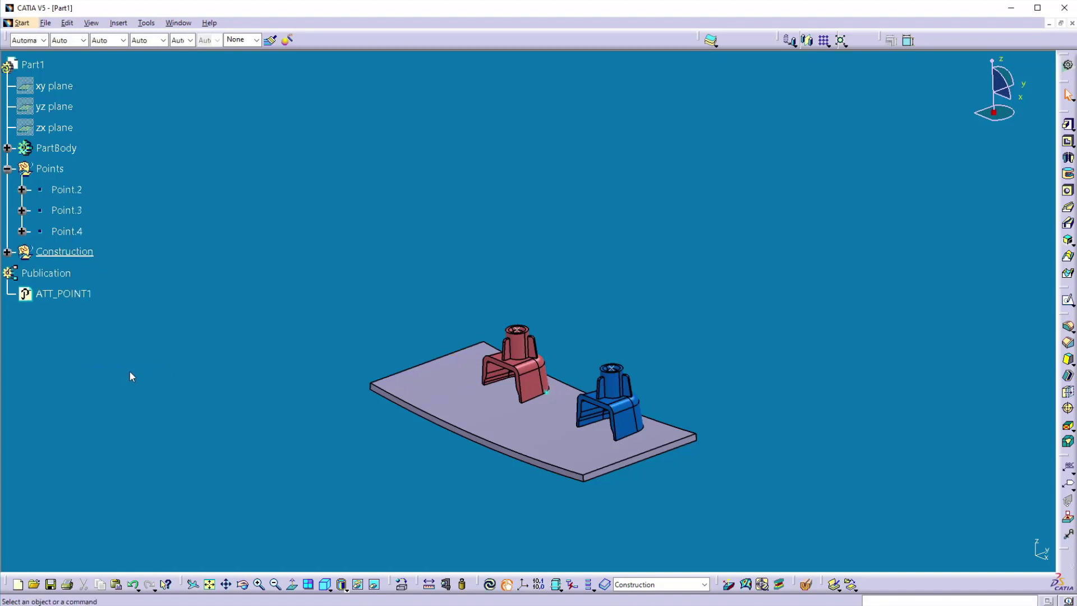
Start deleting Point.4 from Part1.
{"action": "left_click", "coordinate": [78, 233]}
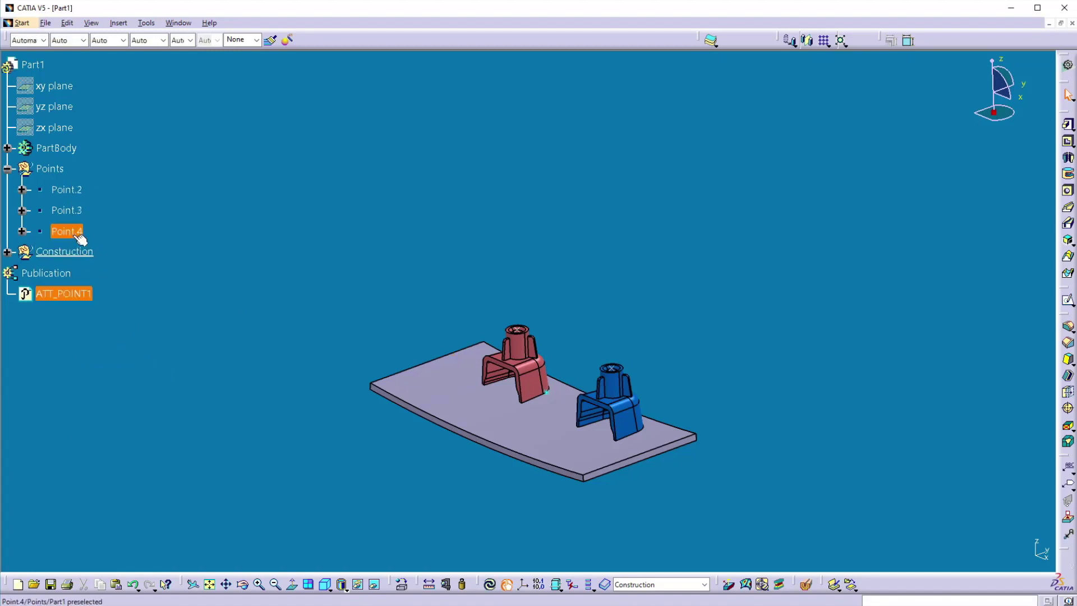
{"action": "right_click", "coordinate": [75, 235]}
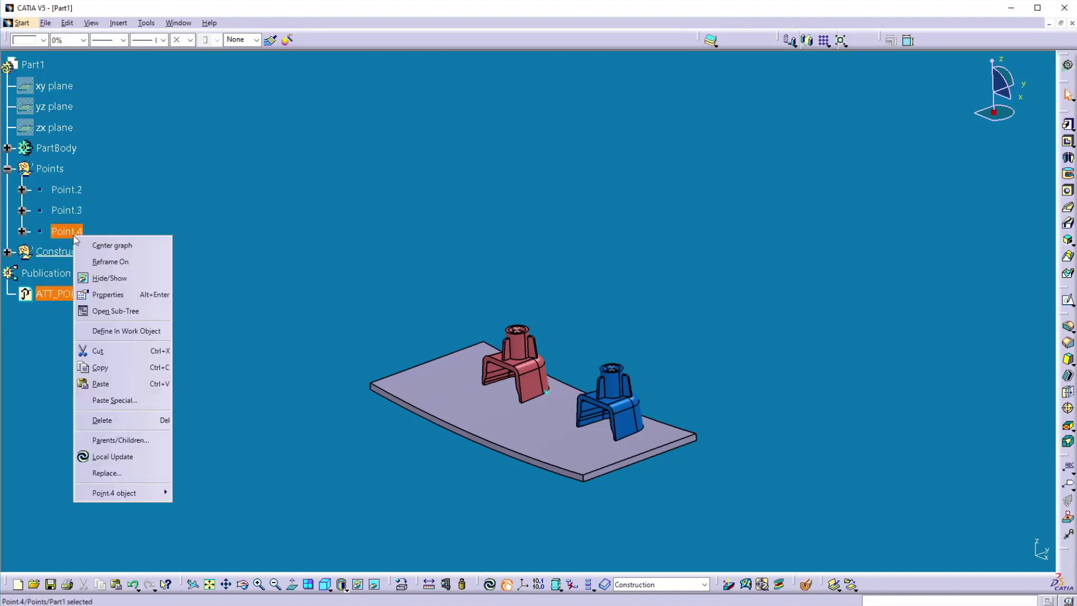
{"action": "left_click", "coordinate": [113, 421]}
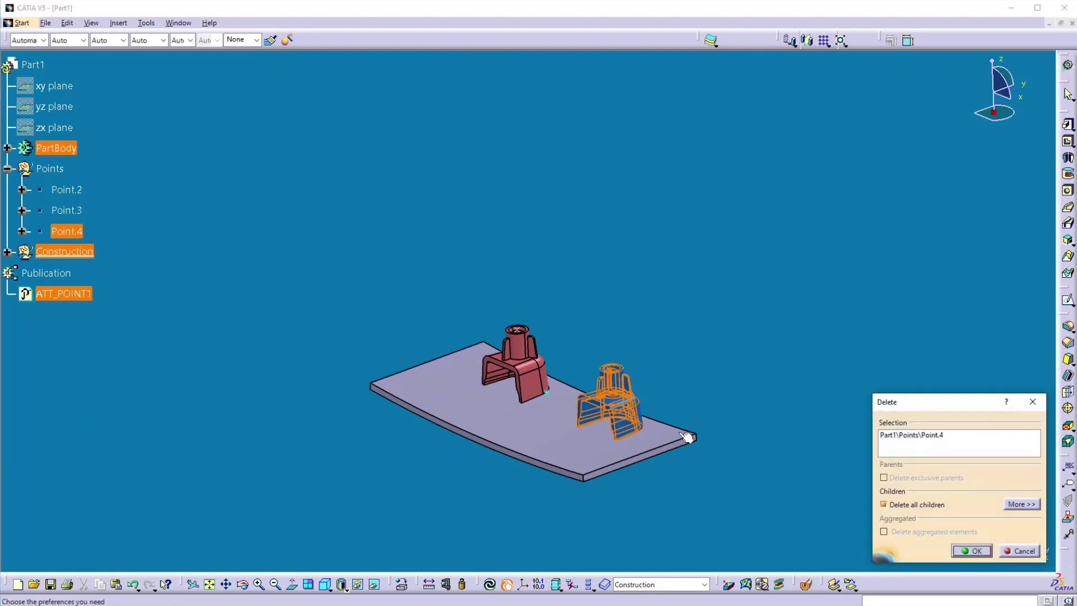
Confirm deleting Point.4, then decline at the published-element warning to keep it.
{"action": "left_click", "coordinate": [967, 552]}
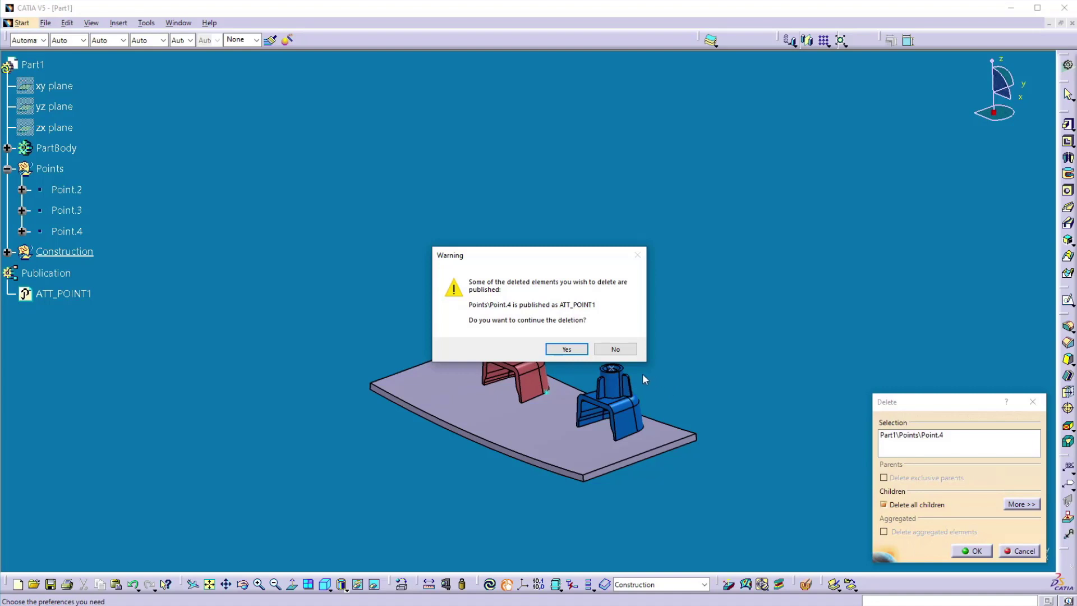
{"action": "left_click", "coordinate": [607, 351]}
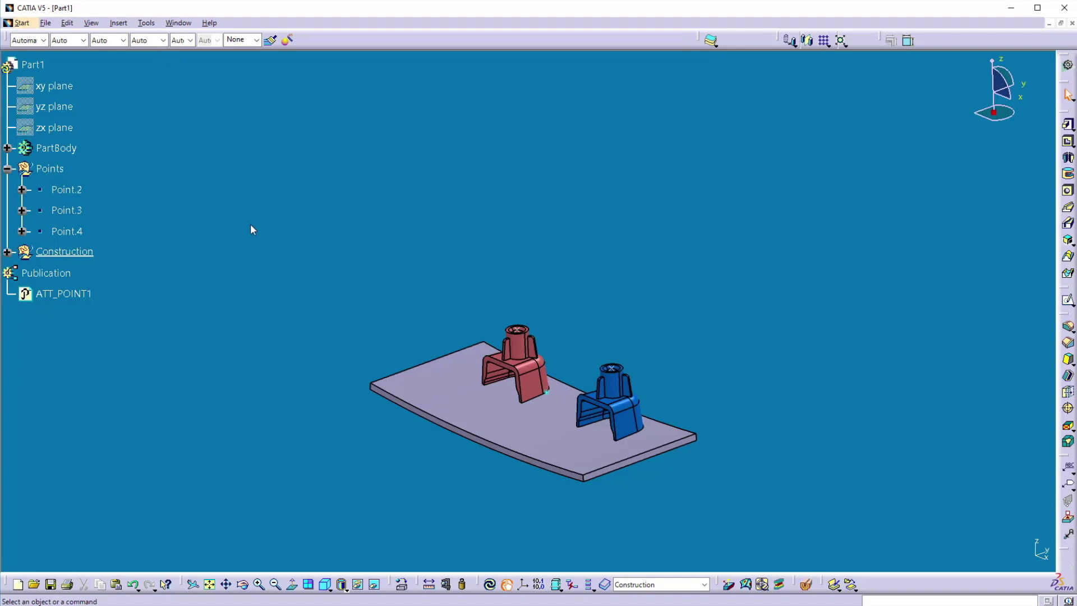
Tile the Part1, Part2 and Product1 windows horizontally and make Part2 active.
{"action": "left_click", "coordinate": [179, 23]}
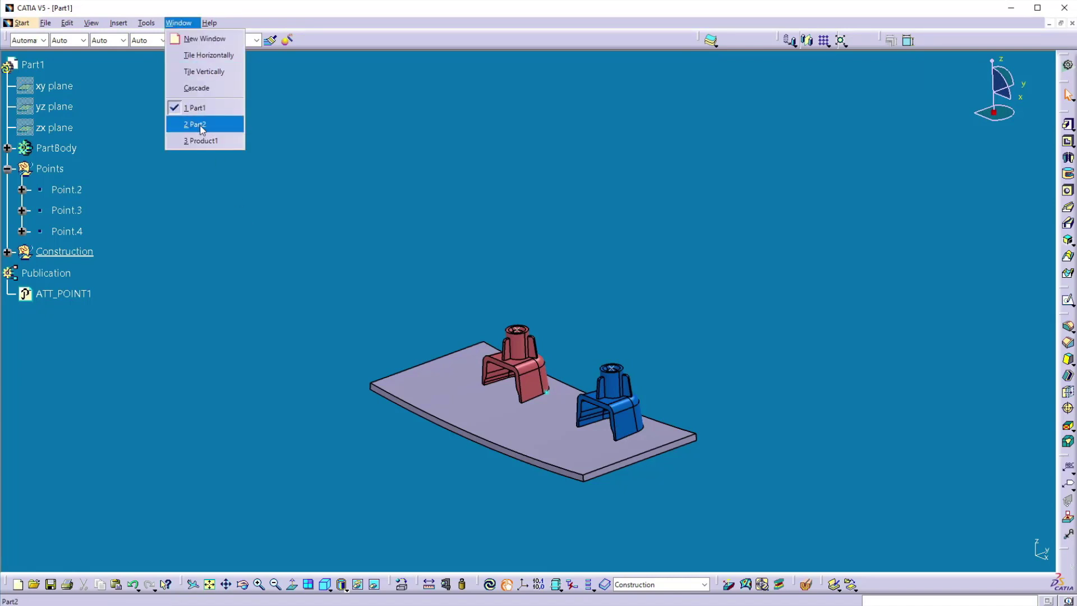
{"action": "left_click", "coordinate": [204, 71]}
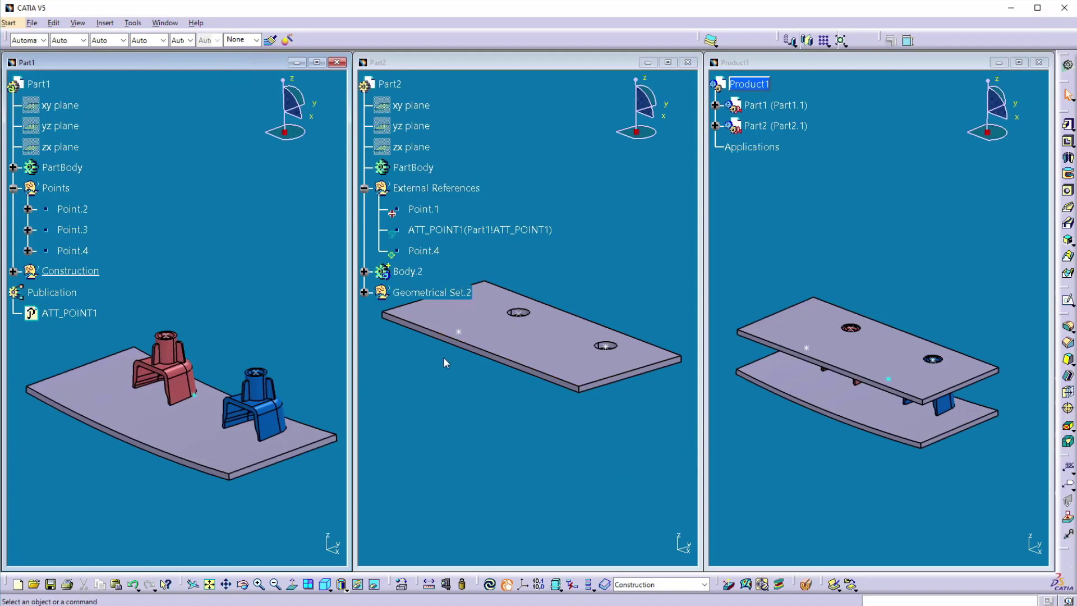
{"action": "left_click", "coordinate": [498, 456]}
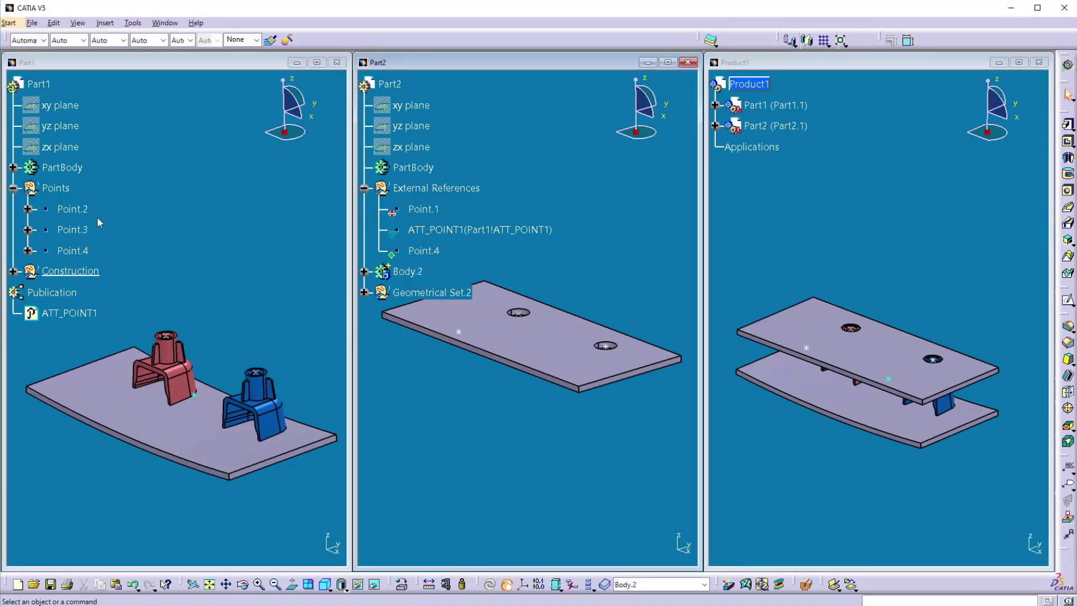